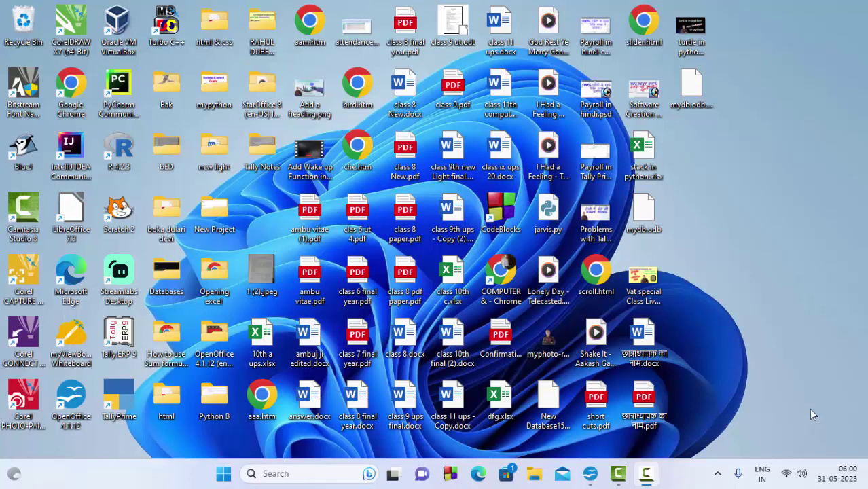
Refresh the desktop twice, then return to the mydb database window.
right_click(757, 106)
left_click(693, 158)
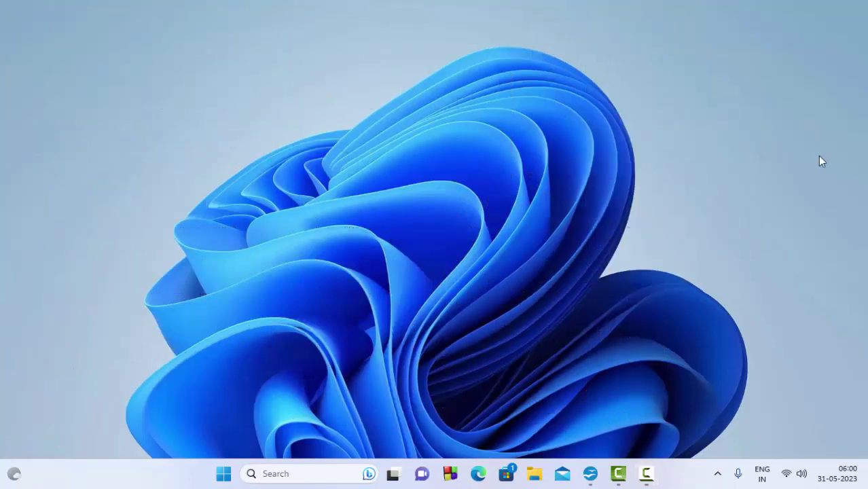
right_click(817, 156)
left_click(699, 212)
left_click(590, 475)
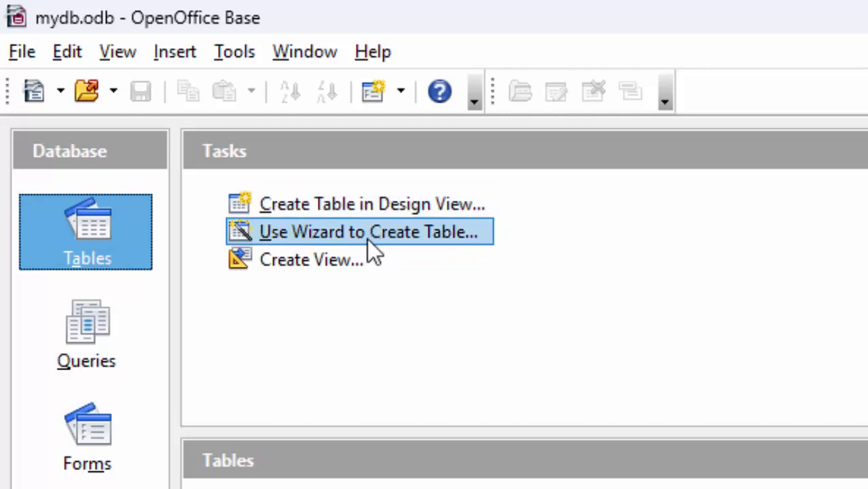
Create a new table in Design View in the mydb database.
left_click(325, 207)
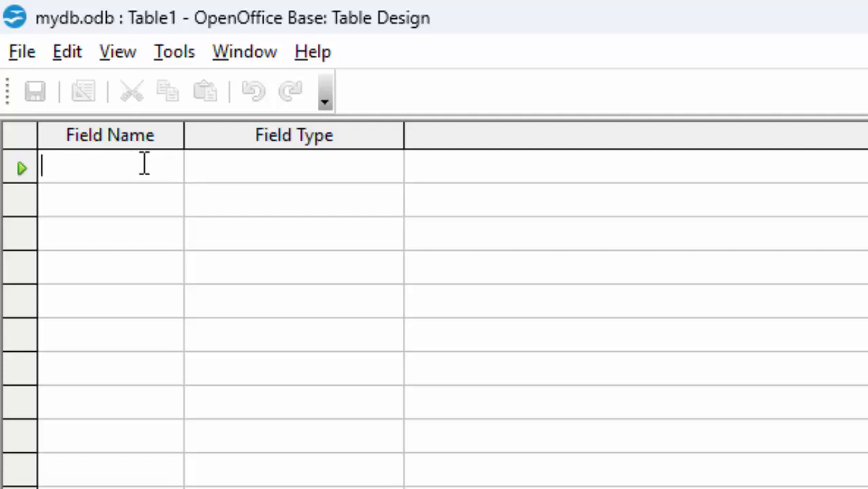
Add the first field, Roll_Number, with type Text [VARCHAR].
type("Ro")
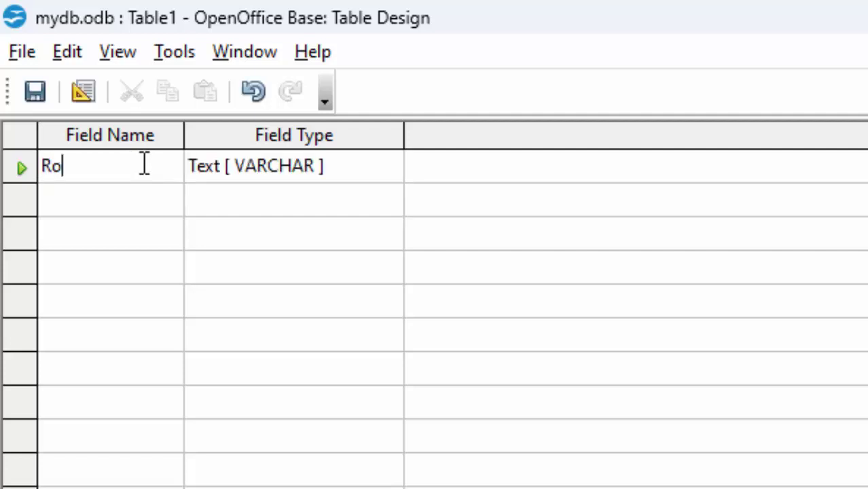
type("ll_Num")
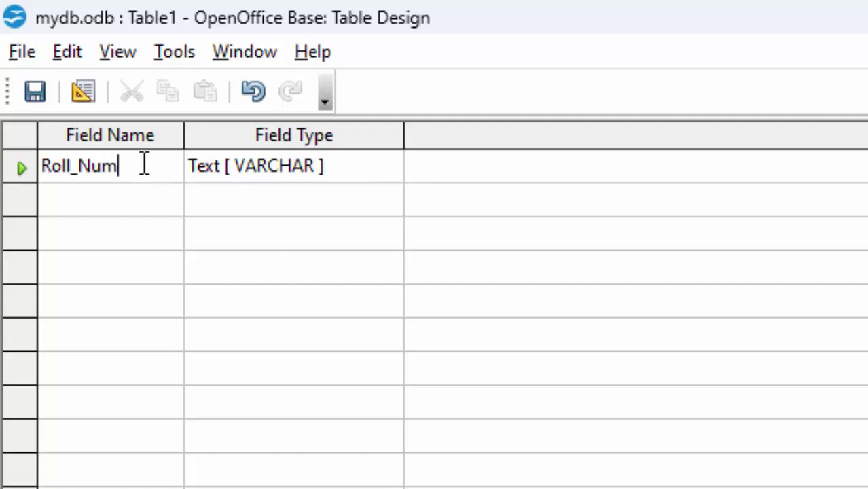
type("ber")
left_click(367, 162)
left_click(382, 171)
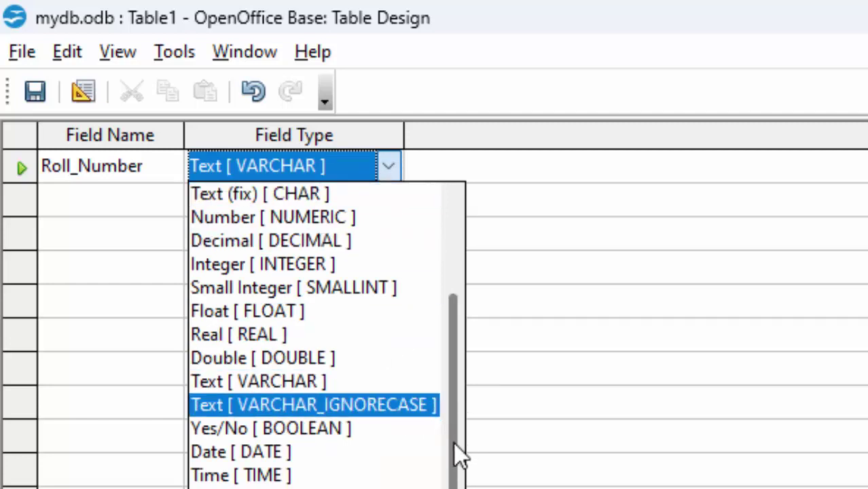
mouse_move(455, 445)
left_mouse_down()
mouse_move(479, 382)
mouse_move(494, 453)
left_mouse_up()
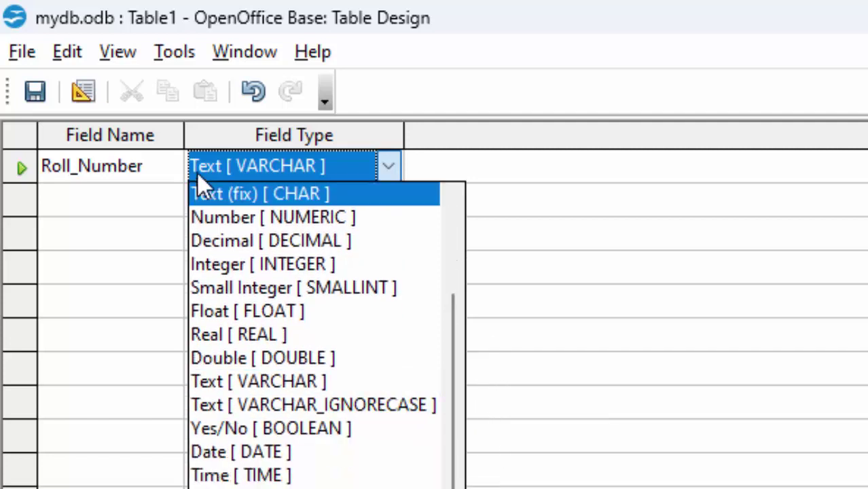
left_click(68, 196)
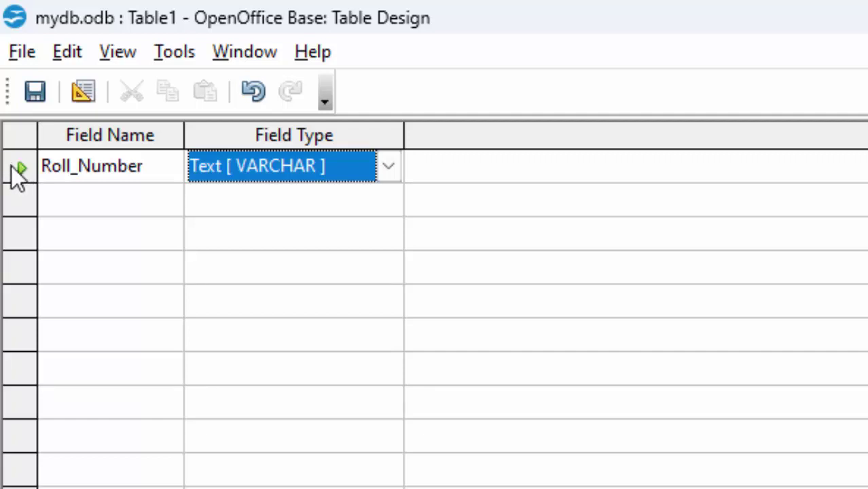
Make Roll_Number the table's primary key.
right_click(14, 180)
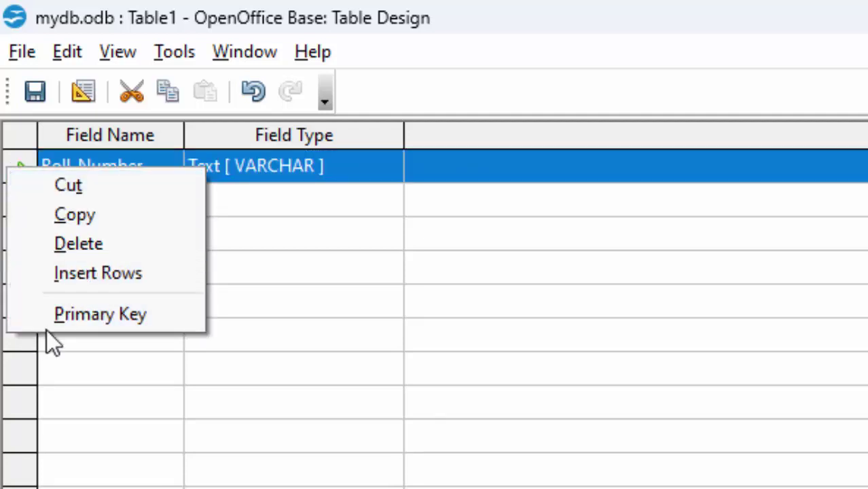
left_click(68, 317)
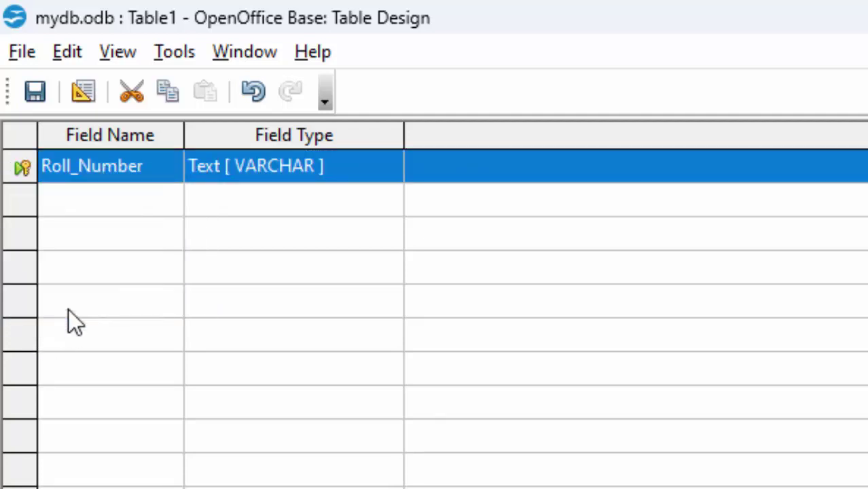
left_click(86, 203)
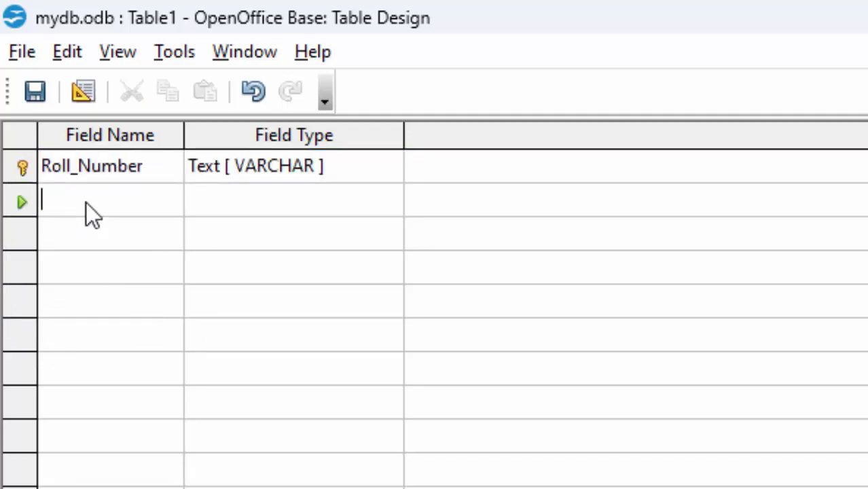
Add Name_of_students and Computer as the second and third fields.
type("Name")
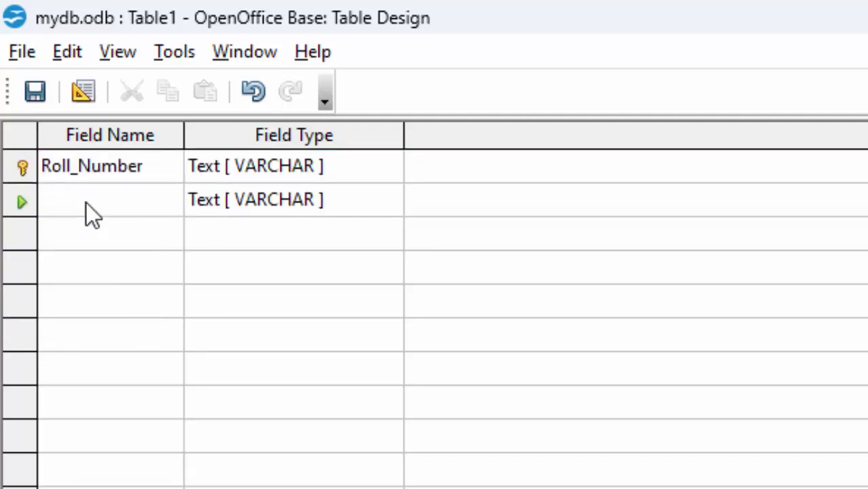
type("_of_st")
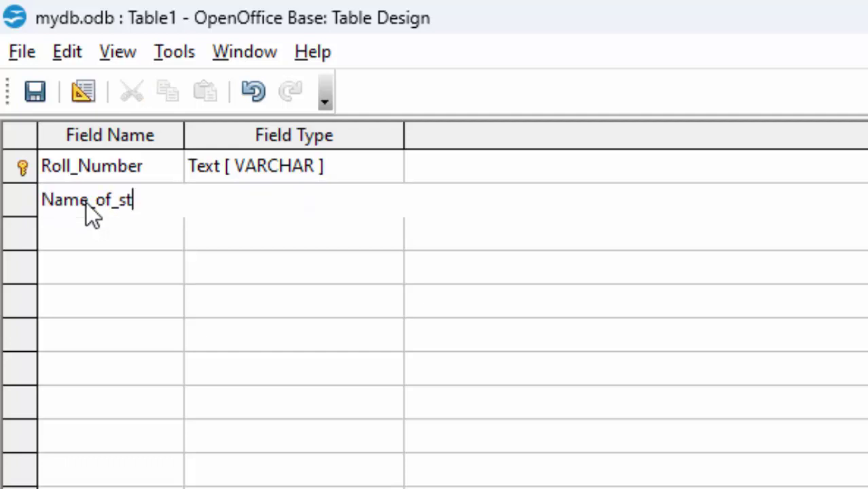
type("udents")
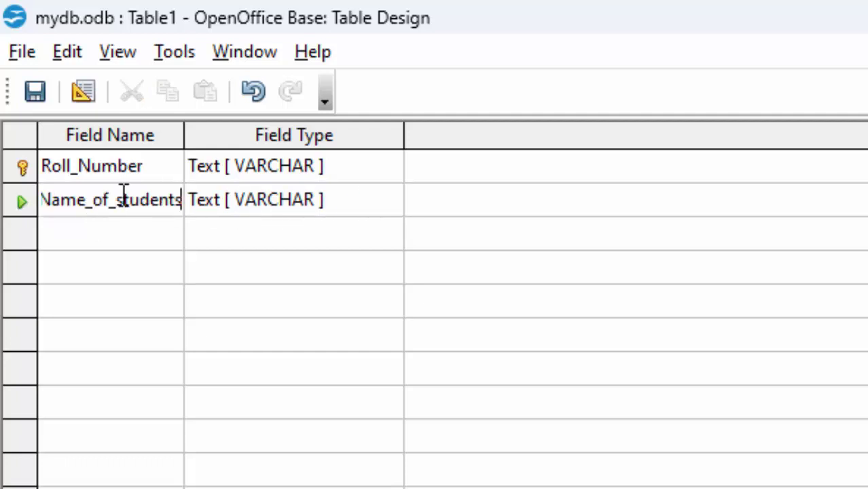
left_click(83, 243)
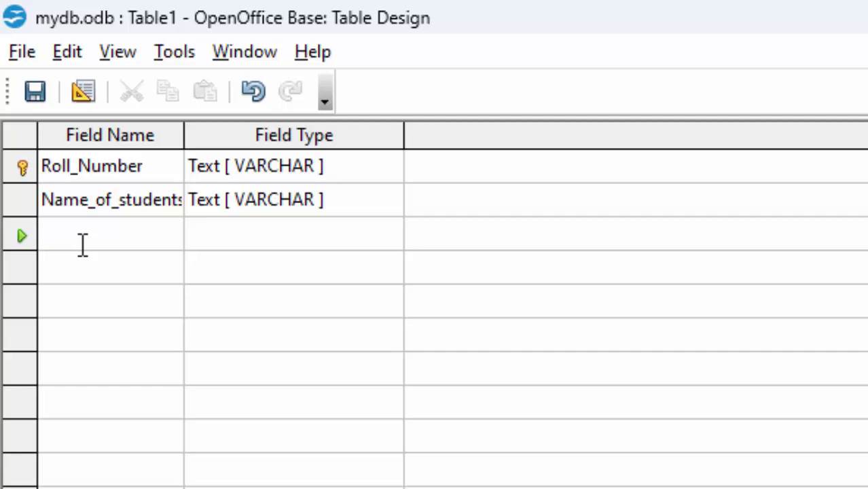
type("Comp")
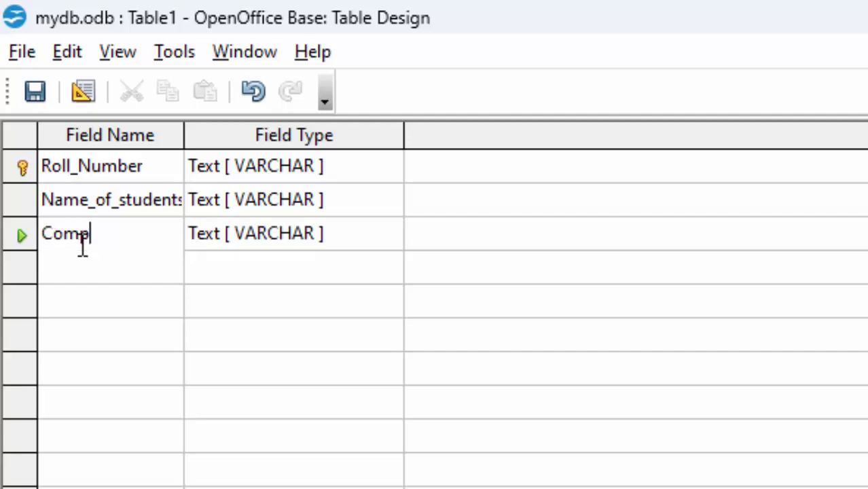
type("uter")
key("Tab")
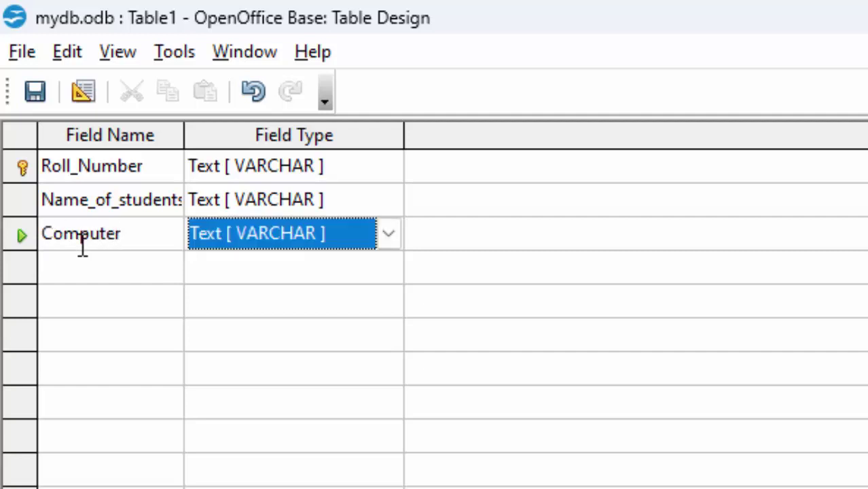
key("Tab")
Add Maths and Science as the fourth and fifth fields, fixing the Science typo.
key("Tab")
type("M")
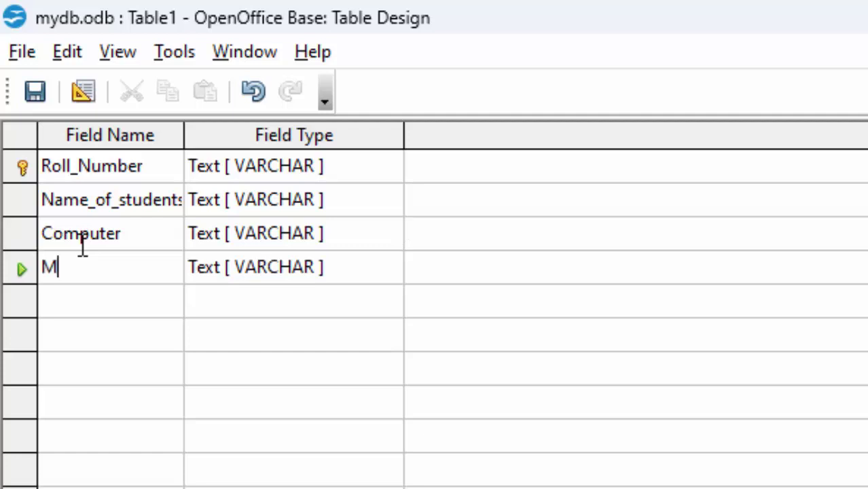
type("aths")
key("Tab")
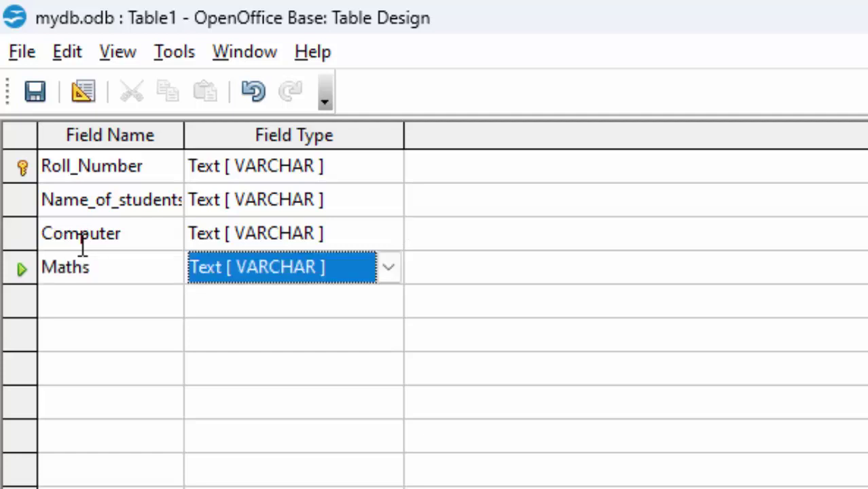
key("Tab")
key("Tab")
type("Sc")
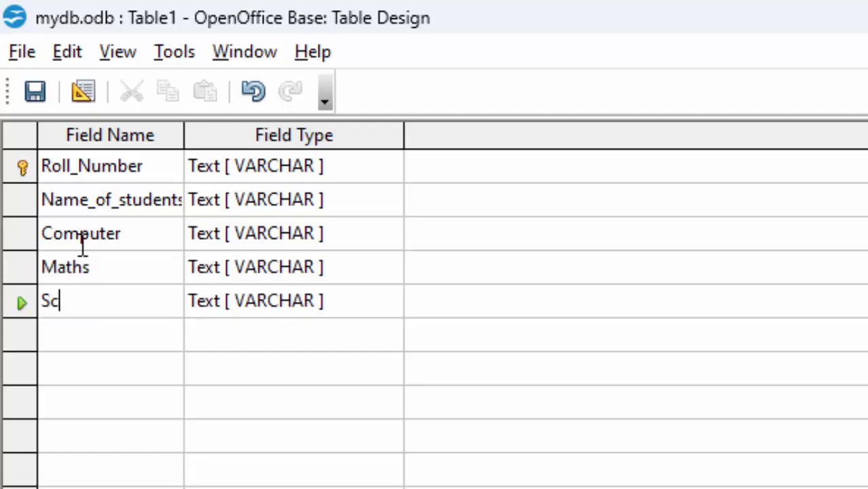
type("iewnc")
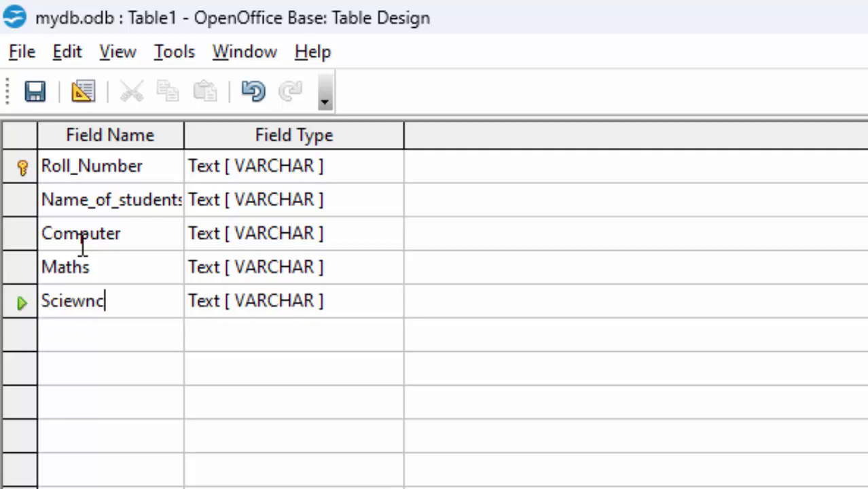
type("e")
key("BackSpace")
key("BackSpace")
key("BackSpace")
key("BackSpace")
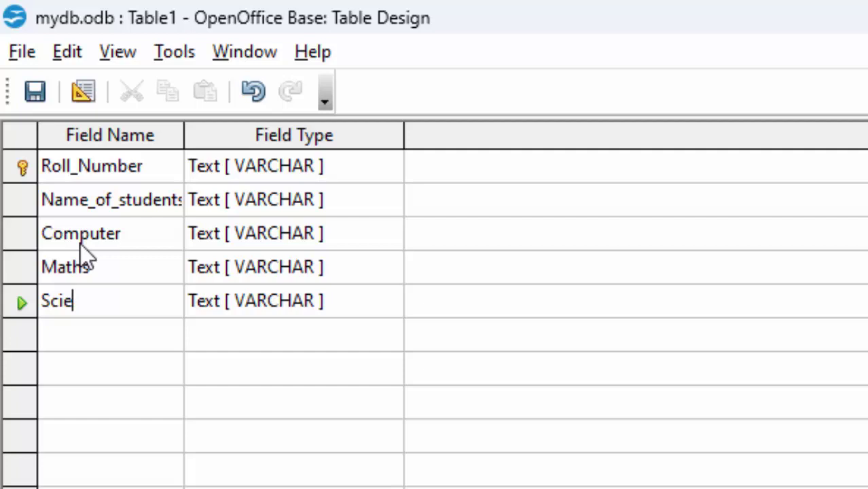
type("nce")
left_click(65, 327)
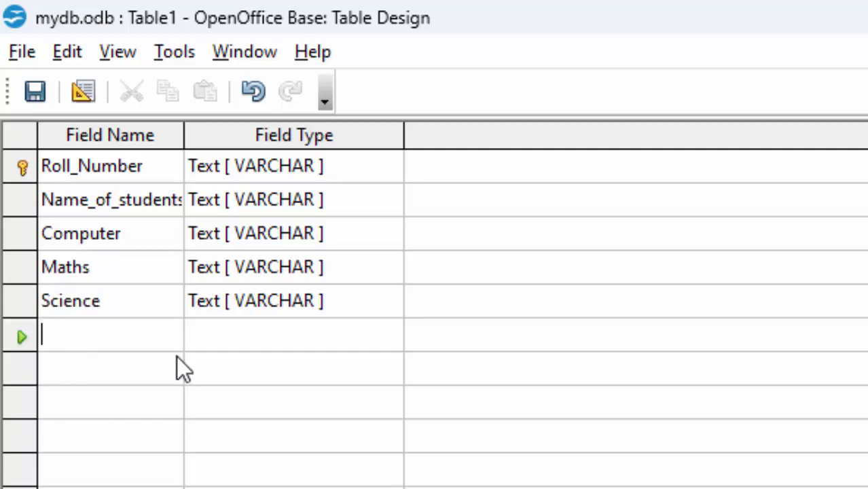
Change the Computer, Maths and Science fields to Number [NUMERIC].
left_click(355, 239)
left_click(393, 231)
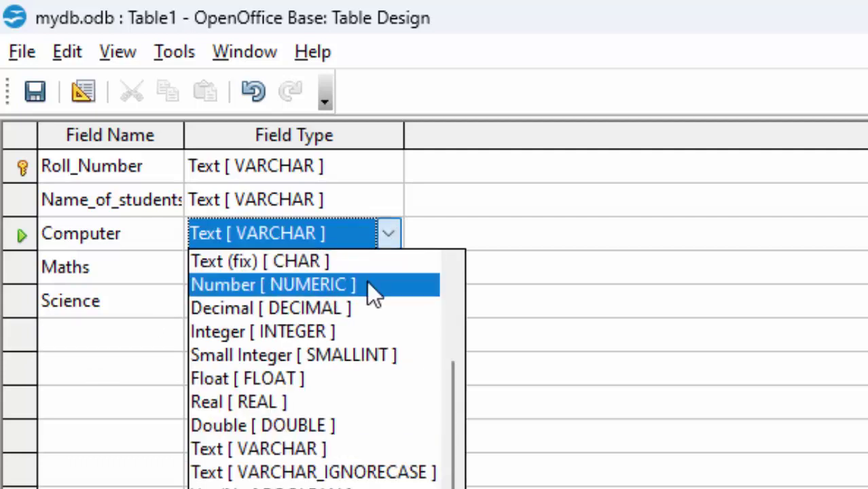
left_click(360, 285)
left_click(360, 267)
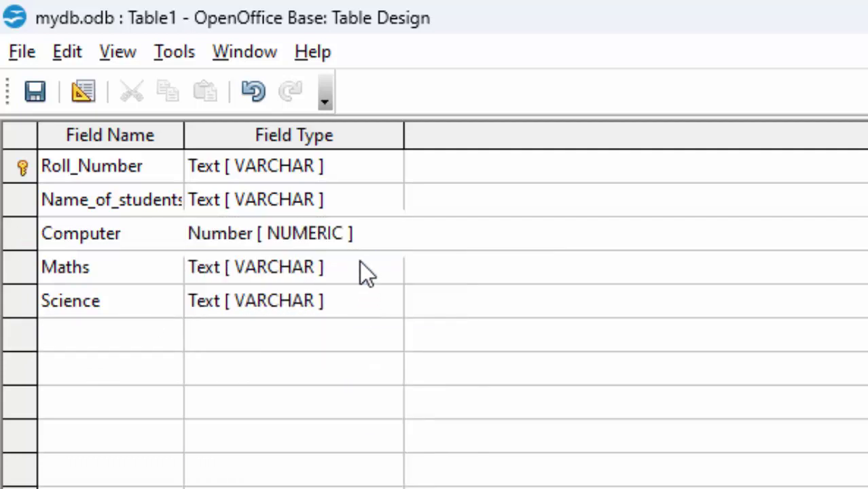
left_click(388, 268)
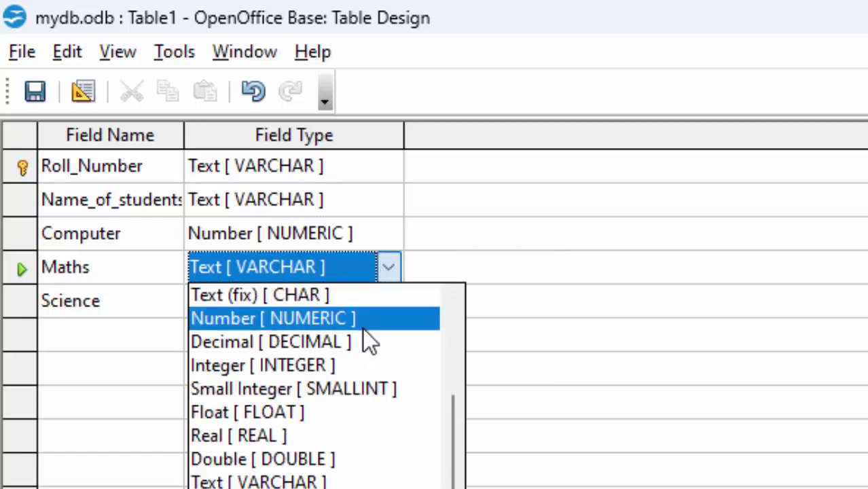
left_click(363, 328)
left_click(371, 305)
left_click(385, 302)
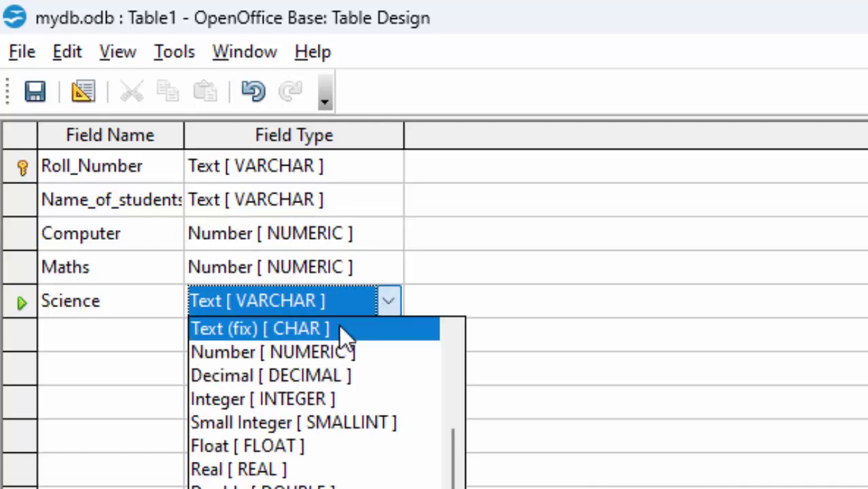
left_click(342, 351)
Save the table under the name StudentT.
left_click(36, 96)
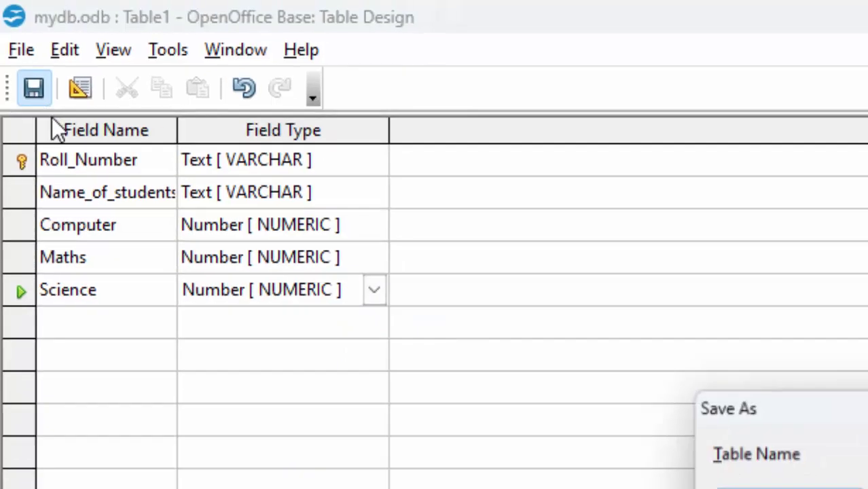
key("BackSpace")
type("S")
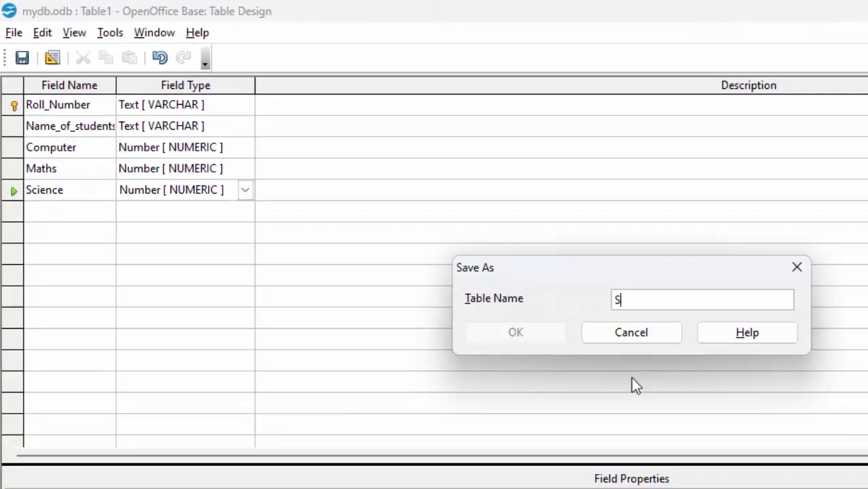
type("tudeb")
key("BackSpace")
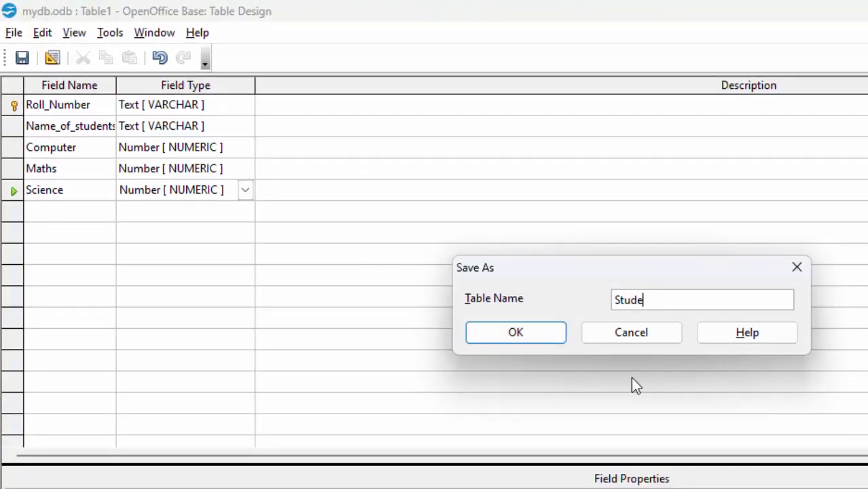
key("BackSpace")
key("BackSpace")
key("BackSpace")
type("Student")
key("BackSpace")
key("BackSpace")
key("BackSpace")
type("StudentT")
key("Return")
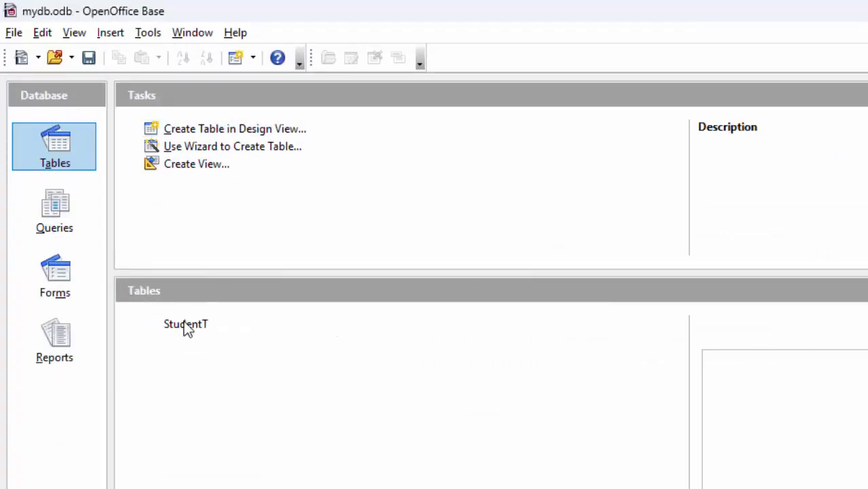
Open StudentT and enter record 1: roll 1, a student's name, marks 56, 78, 55.
double_click(185, 324)
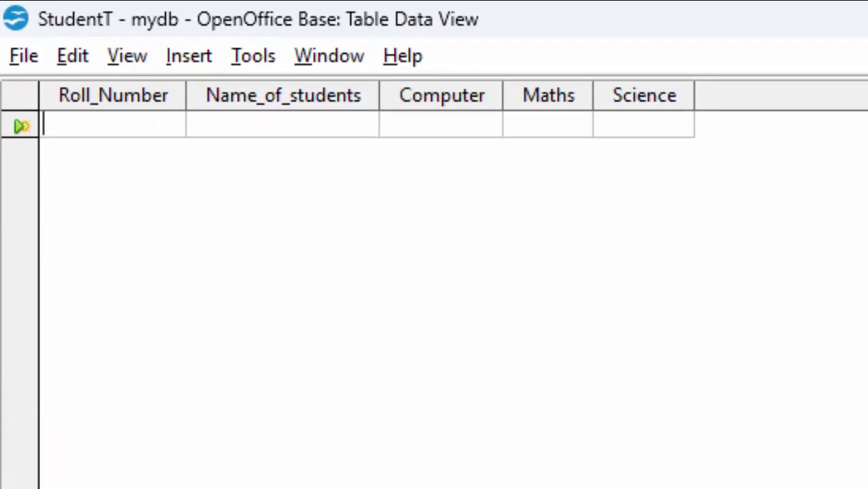
type("1")
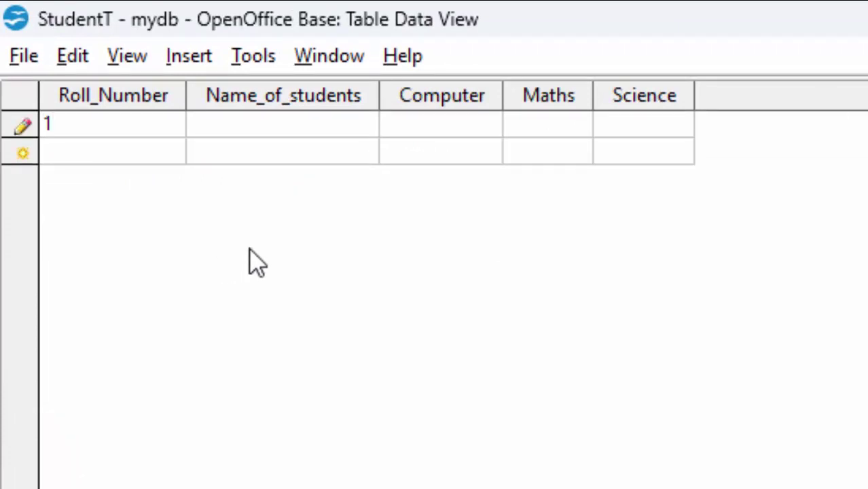
key("Tab")
type("Ram")
key("Tab")
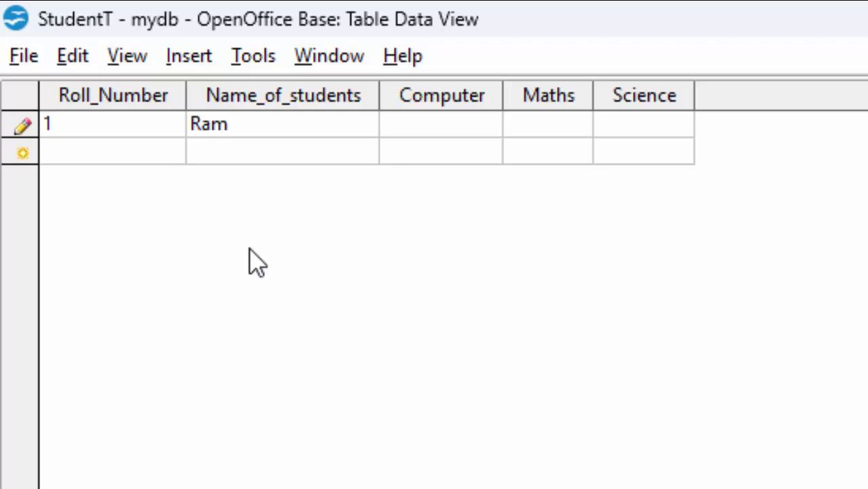
type("56")
key("Tab")
type("78")
key("Tab")
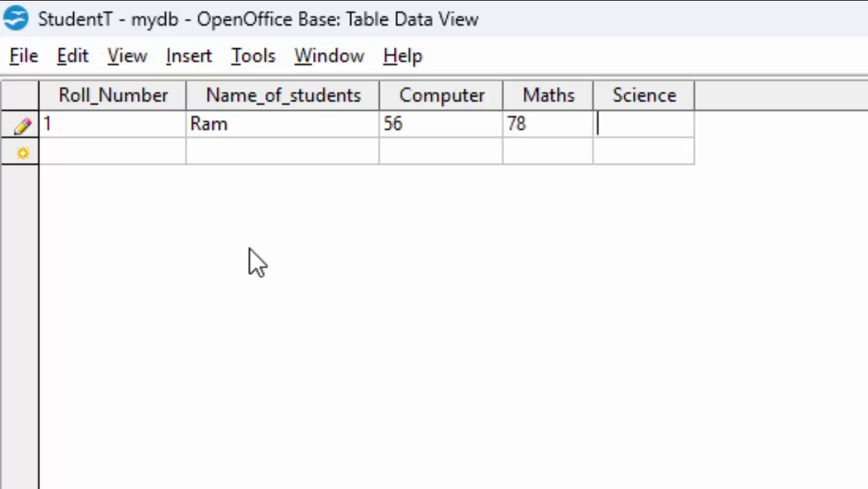
type("55")
key("Tab")
key("Tab")
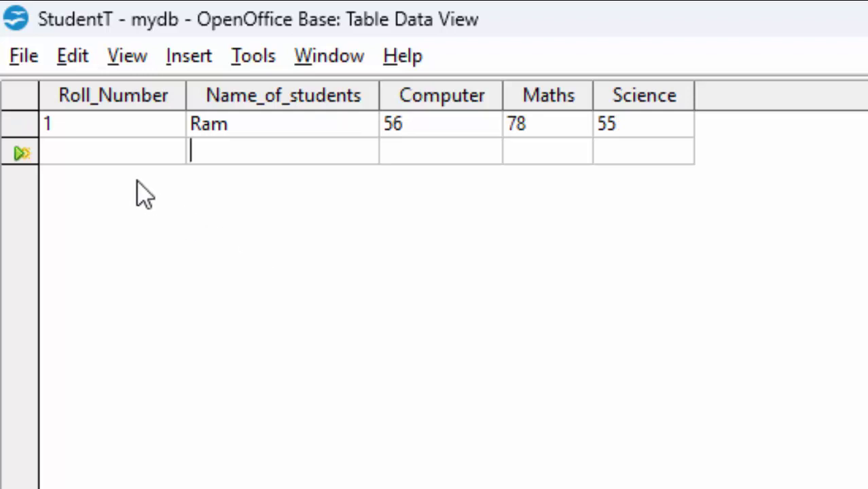
left_click(152, 154)
Enter roll number 2 and the second student's name, correcting the name.
type("2")
key("Tab")
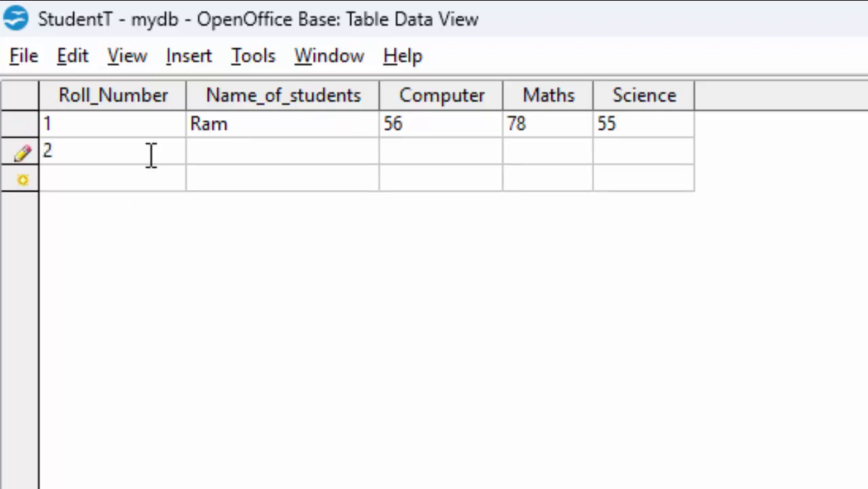
type("Gu")
key("BackSpace")
key("BackSpace")
type("Gau")
key("BackSpace")
key("BackSpace")
key("BackSpace")
type("Gaurav")
key("Tab")
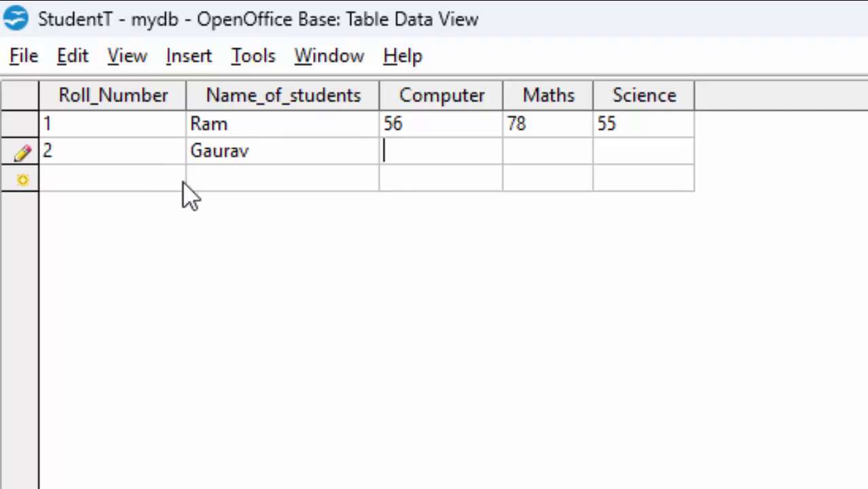
left_click(273, 161)
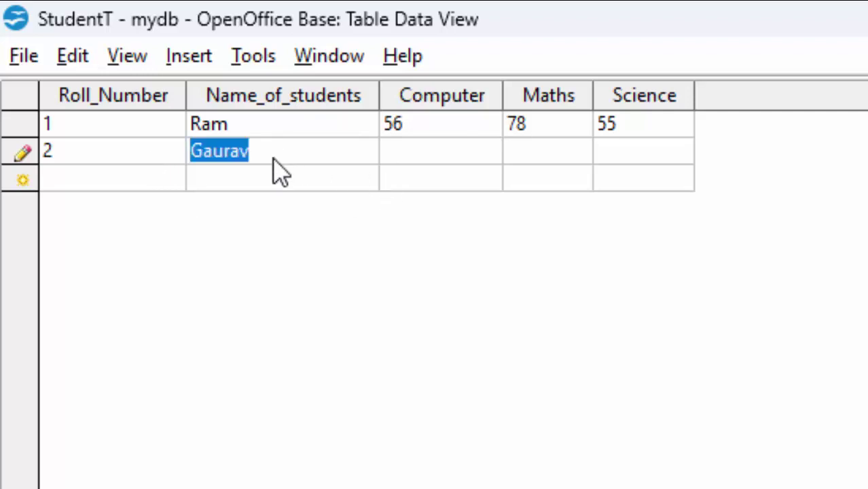
key("BackSpace")
type("Gaura")
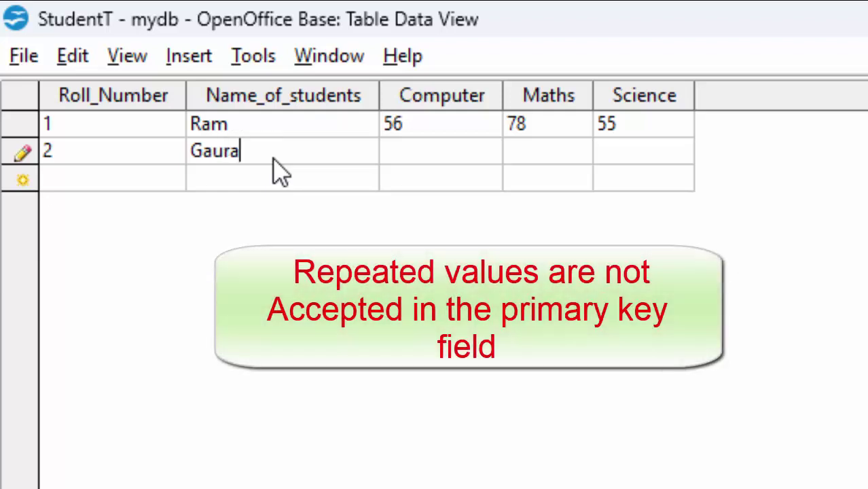
type("v")
Enter marks 67, 23 and 55 for record 2, and begin row three with roll 2.
left_click(465, 151)
type("67")
key("Tab")
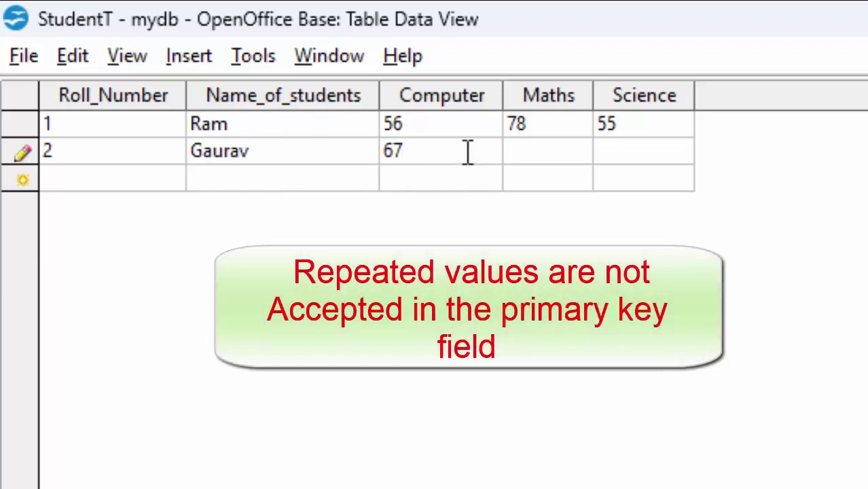
type("23")
key("Tab")
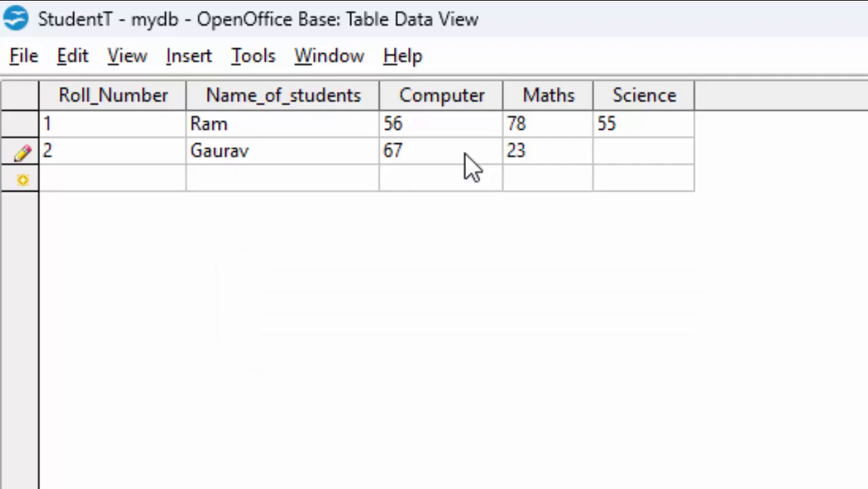
type("55")
left_click(63, 184)
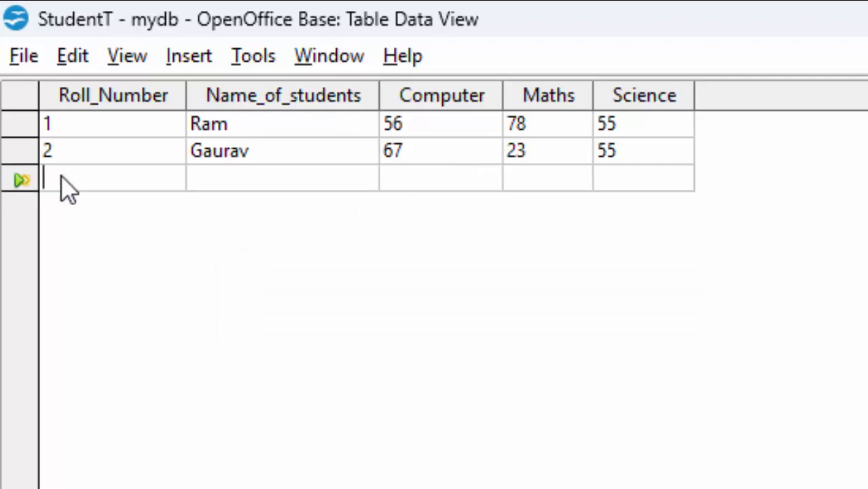
type("2")
key("Tab")
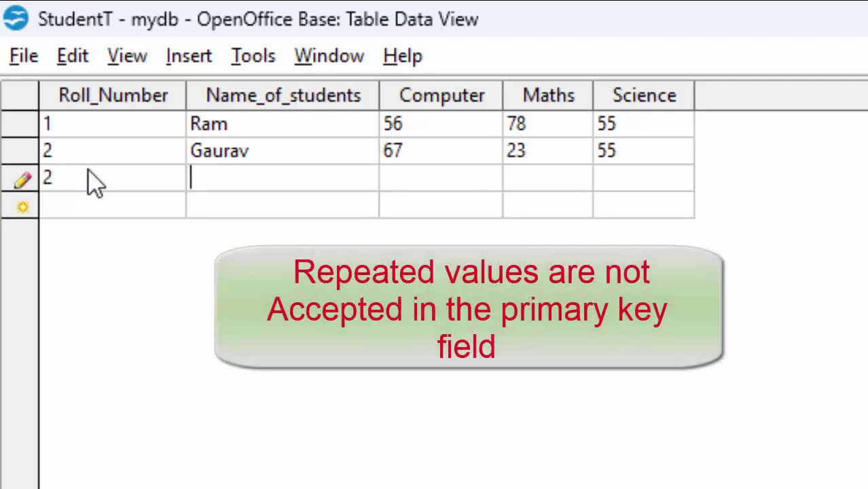
Fill the third row with a student's name and marks 56, 67 and 89.
type("Naziya")
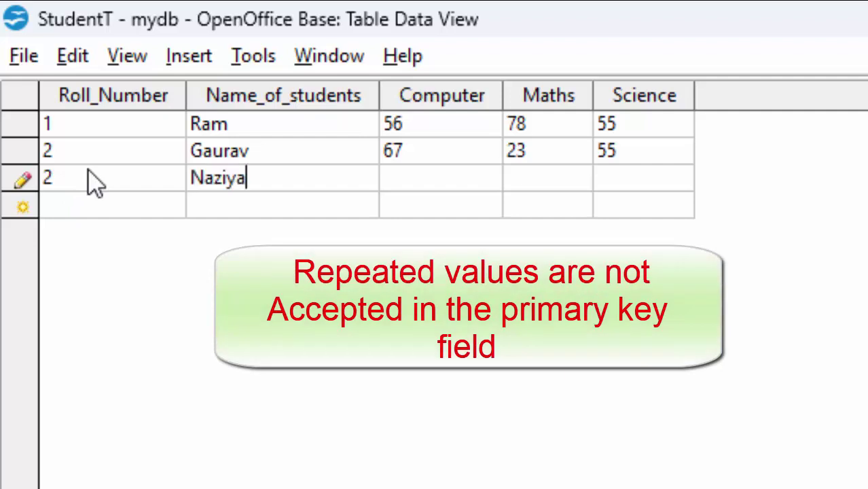
key("Tab")
type("56")
key("Tab")
type("67")
key("Tab")
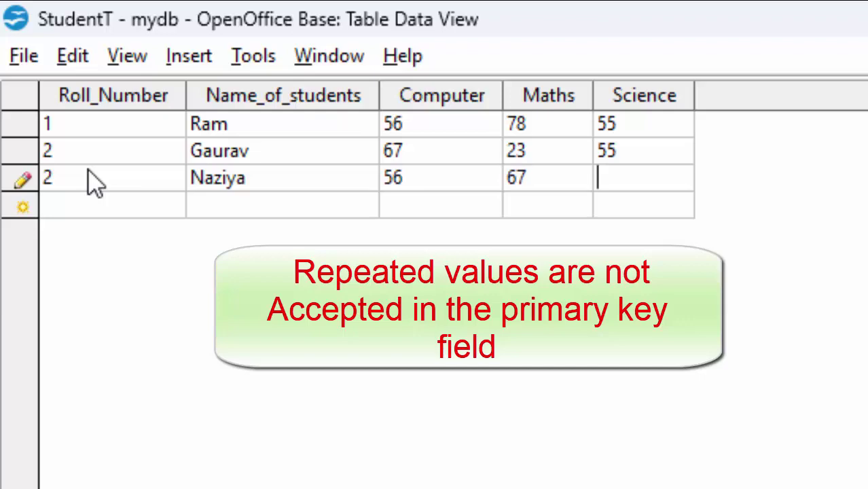
type("89")
key("Tab")
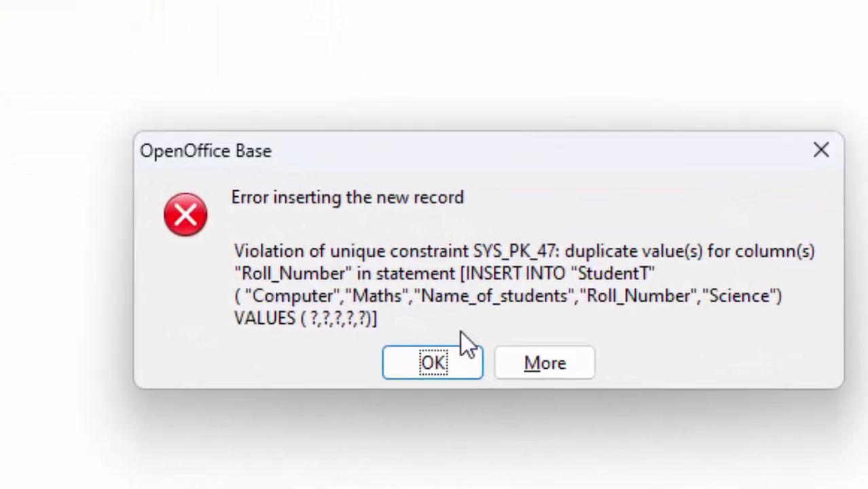
Resolve the duplicate-key error by changing the third roll number to 3, then close the table.
left_click(445, 370)
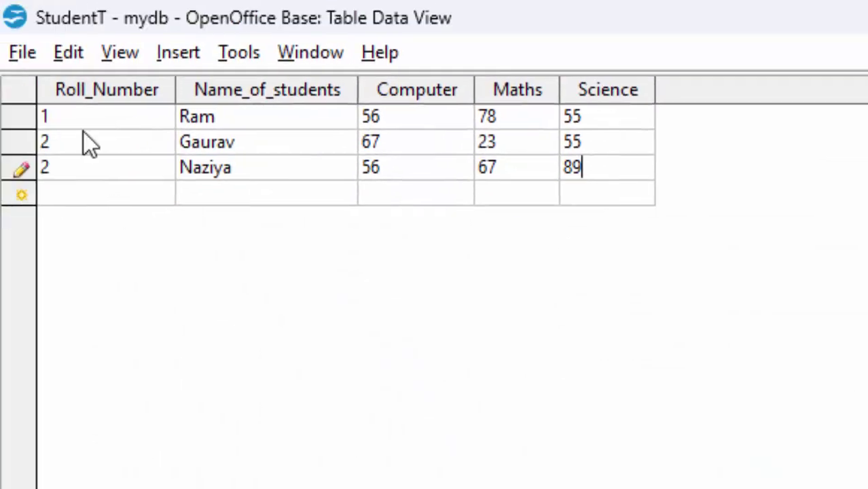
left_click(92, 171)
key("BackSpace")
type("3")
key("ctrl+w")
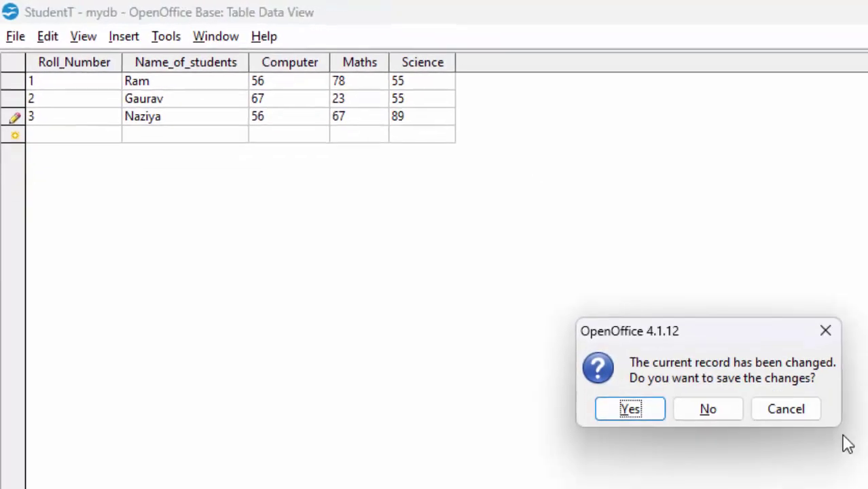
Save the StudentT changes and start a Query Wizard query with all StudentT fields.
left_click(575, 364)
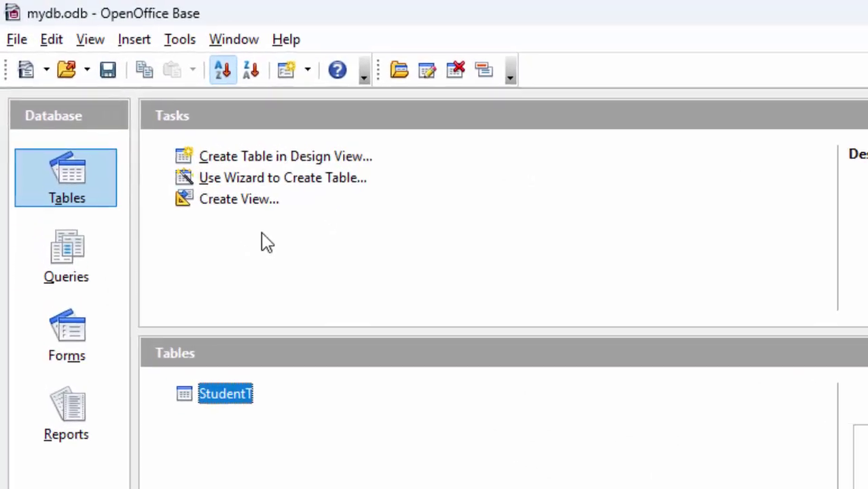
left_click(48, 259)
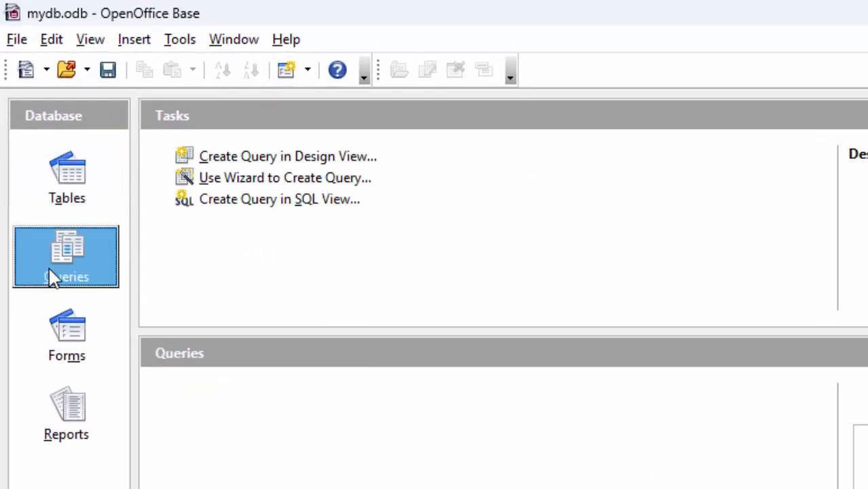
left_click(271, 181)
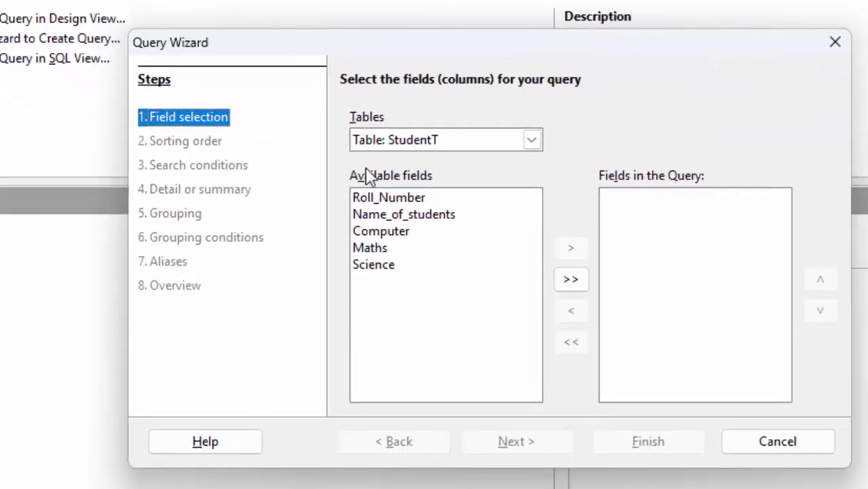
left_click(574, 282)
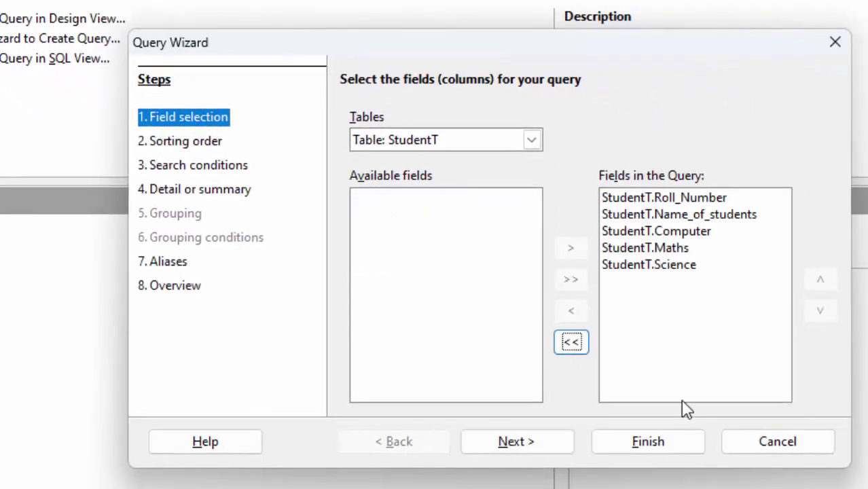
left_click(541, 443)
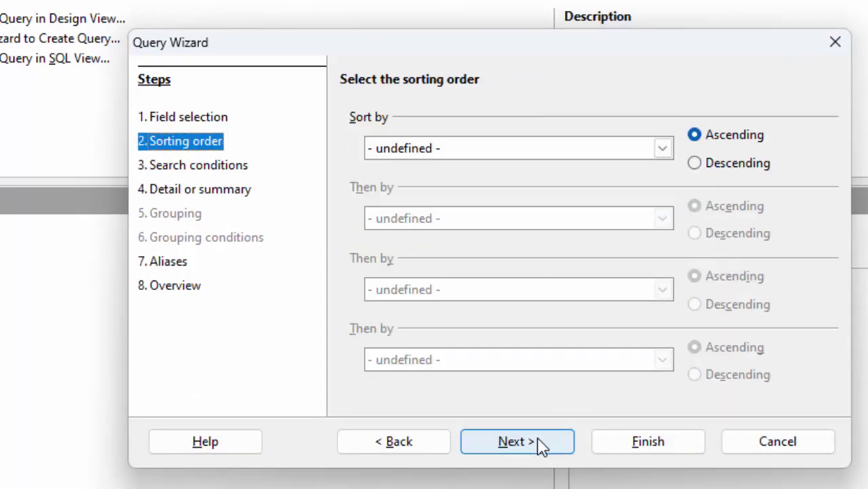
Sort by Roll_Number, use Roll_Number for the search condition, and finish Query_StudentT.
left_click(660, 149)
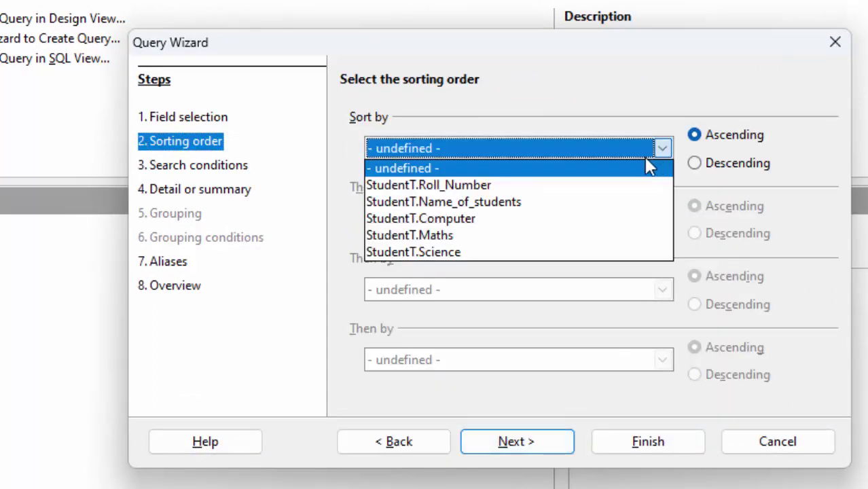
left_click(594, 193)
left_click(560, 457)
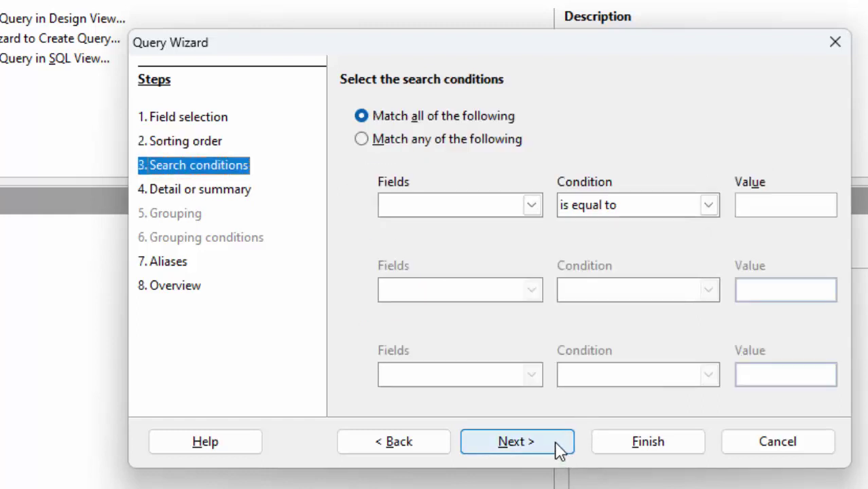
left_click(533, 206)
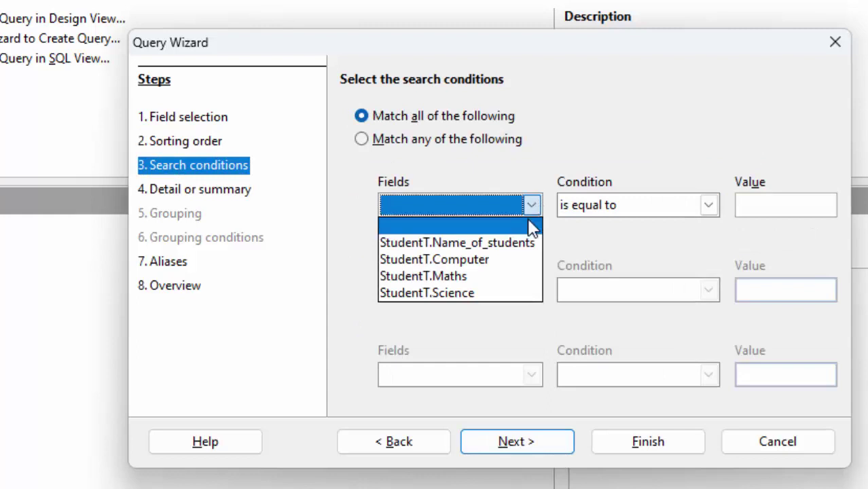
left_click(520, 228)
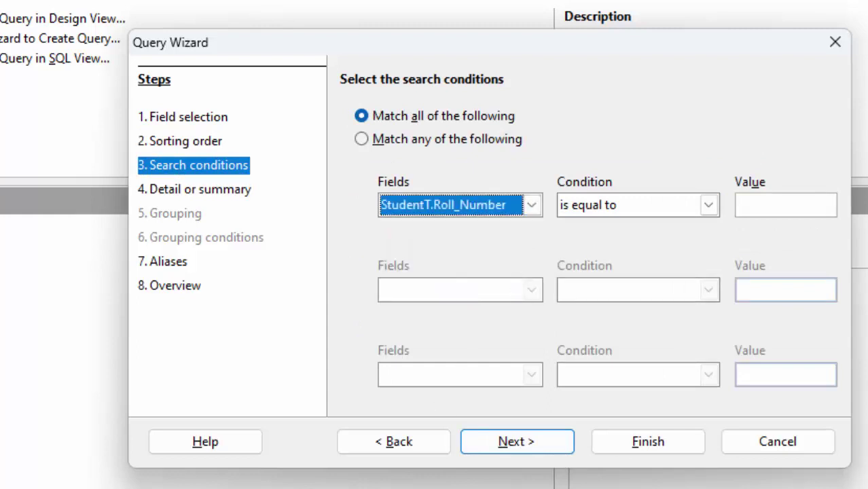
left_click(534, 448)
left_click(535, 448)
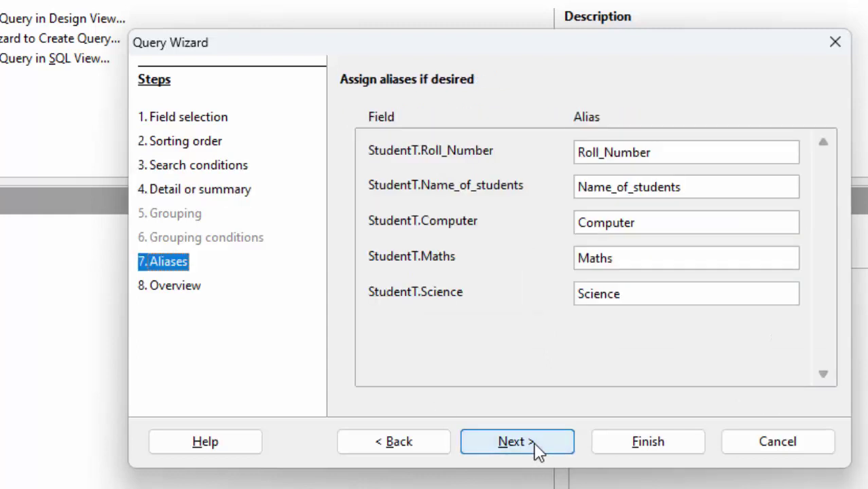
left_click(535, 448)
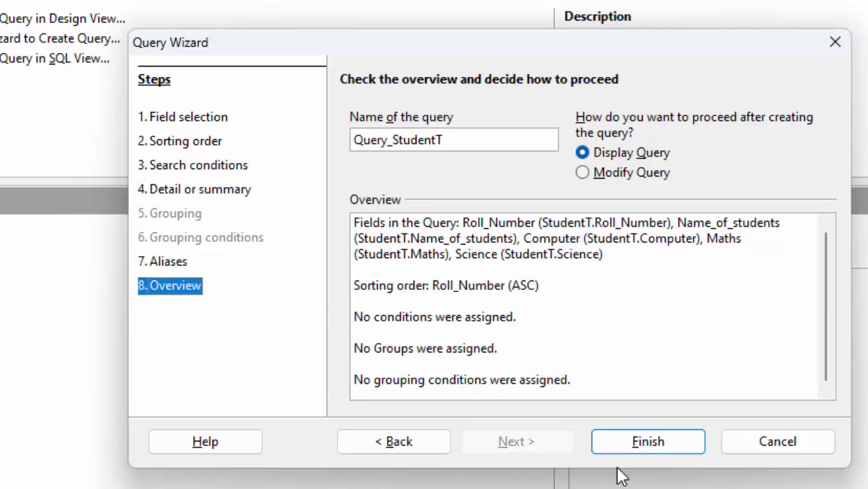
left_click(633, 448)
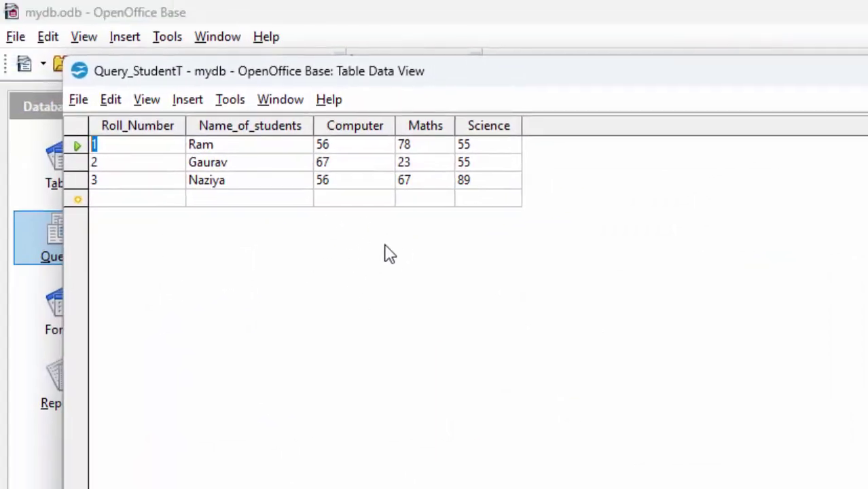
Edit Query_StudentT in design view and give the sixth column the alias Total.
left_click(867, 71)
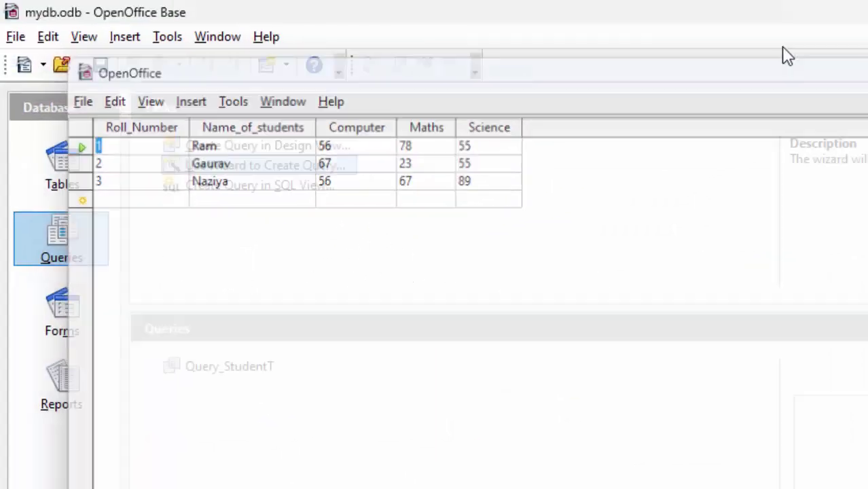
right_click(231, 370)
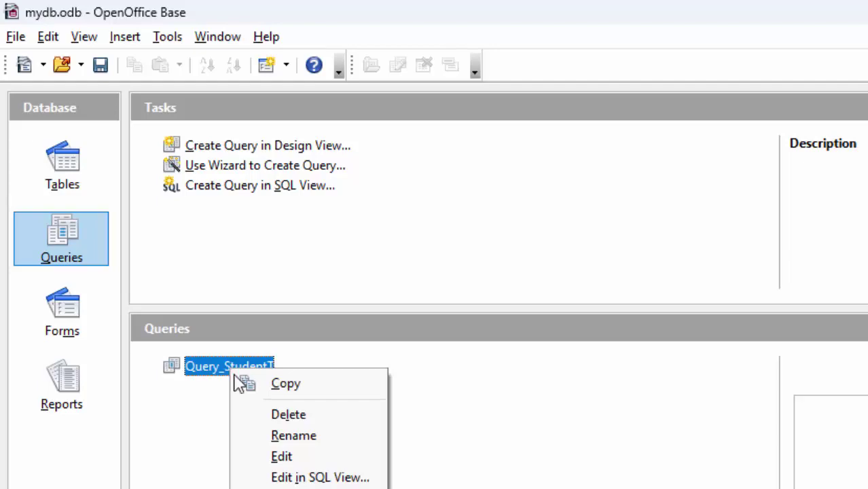
left_click(286, 462)
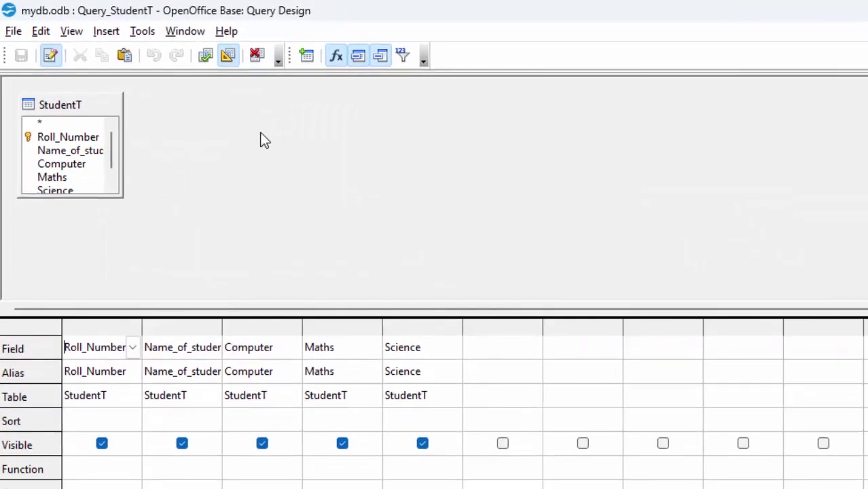
left_click_drag(120, 199, 125, 234)
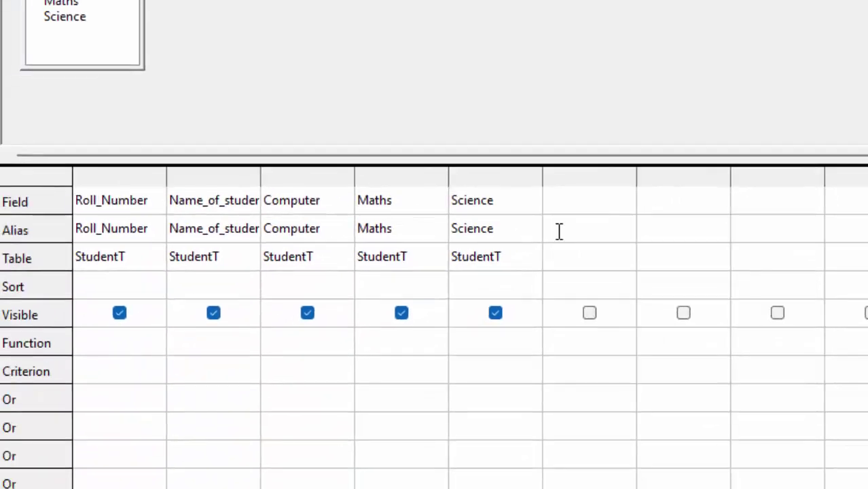
type("Total")
left_click(597, 201)
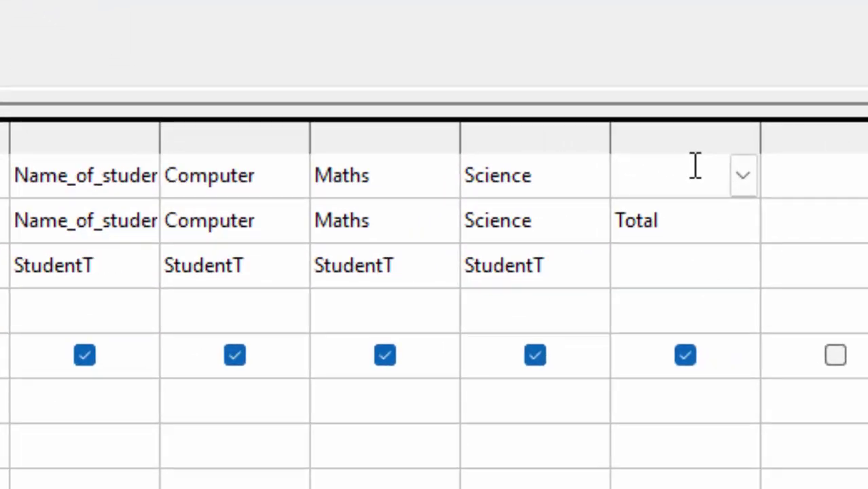
Enter the expression "Computer"+"Maths"+"Science" in the Total column's Field cell, widening the column.
right_click(696, 164)
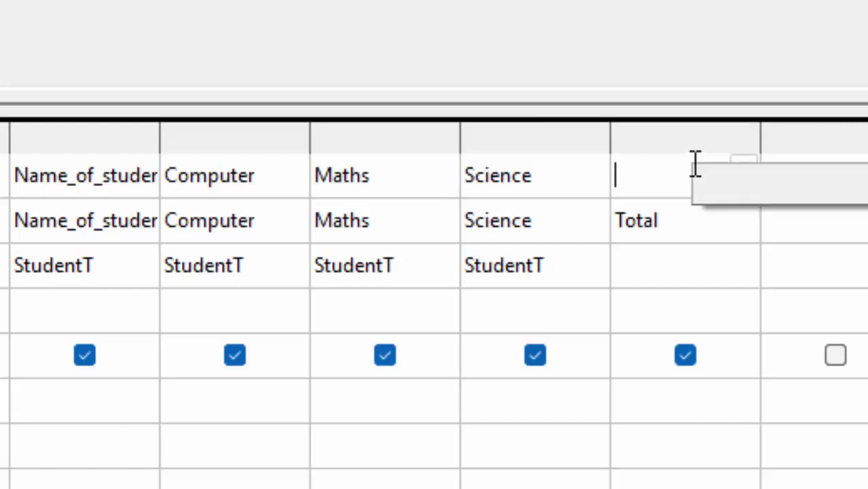
left_click(639, 188)
right_click(641, 182)
key("Escape")
type("\"")
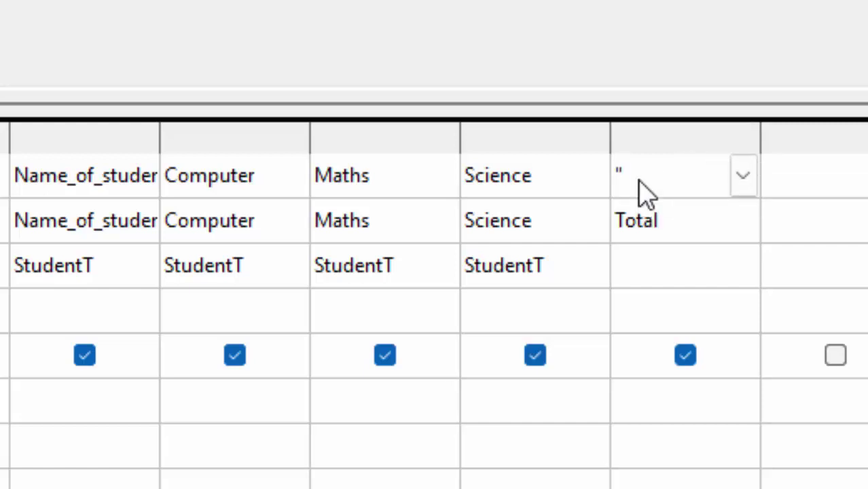
type("Comp")
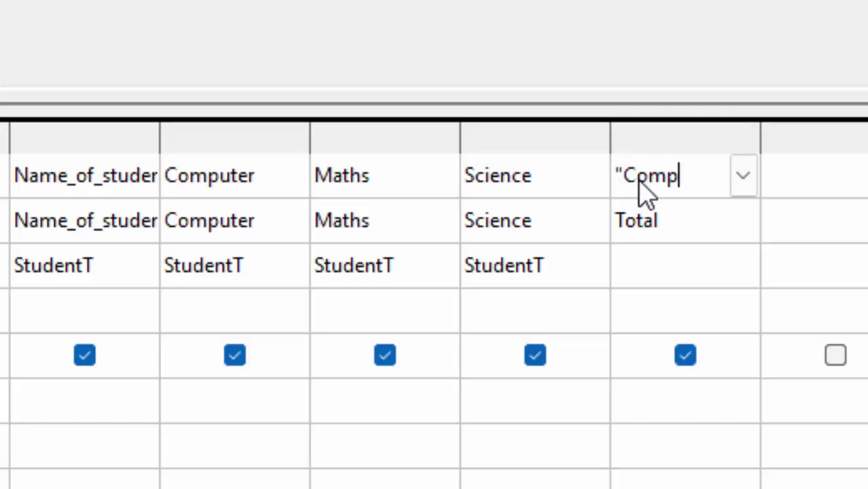
type("uter")
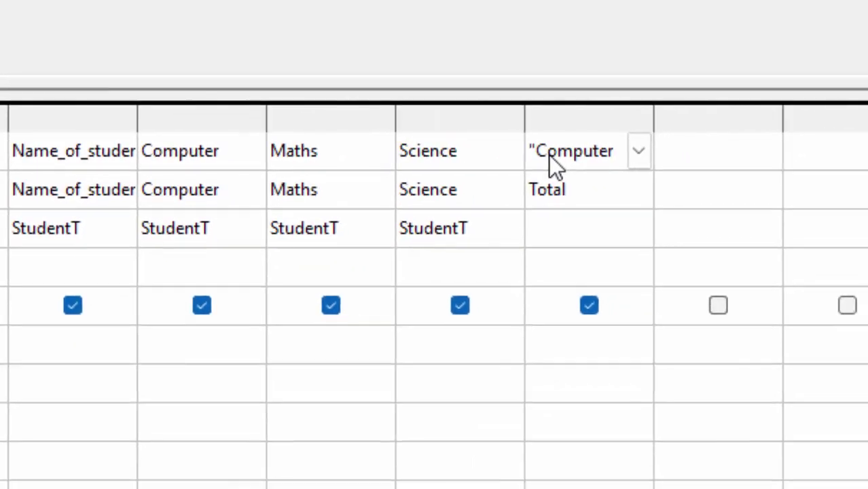
type("\"+")
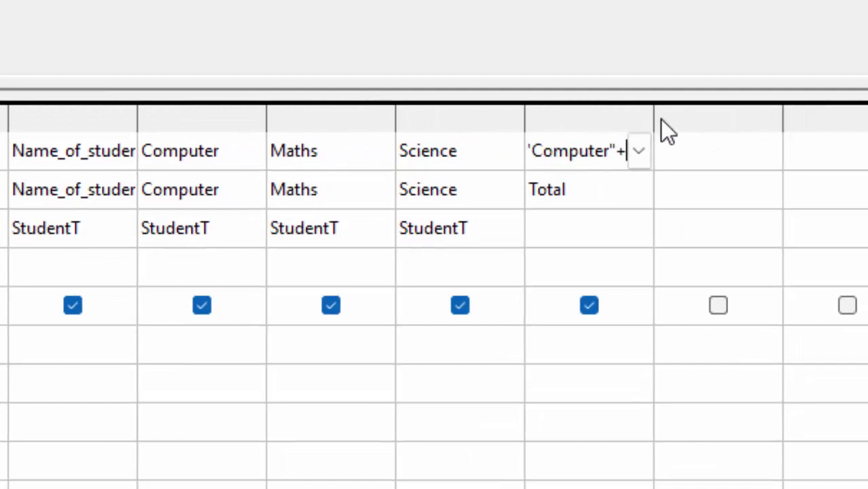
left_click_drag(654, 119, 864, 258)
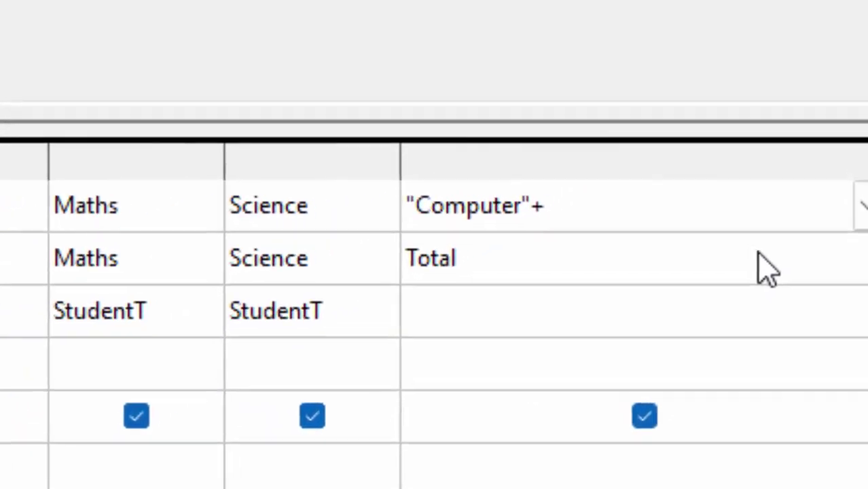
type("Maths")
key("Return")
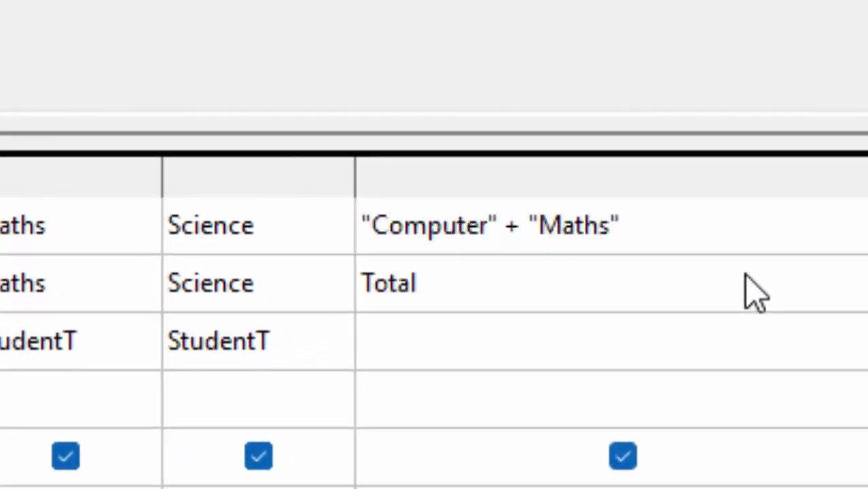
left_click(750, 207)
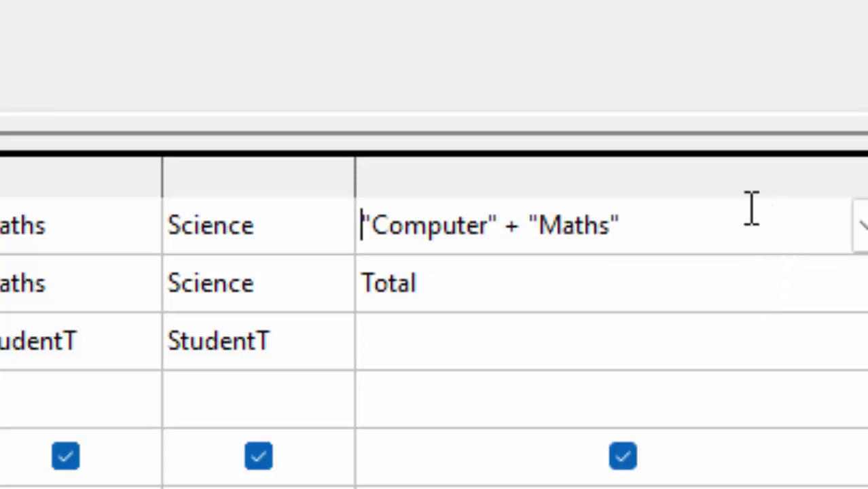
key("End")
type("+")
type("Scienc")
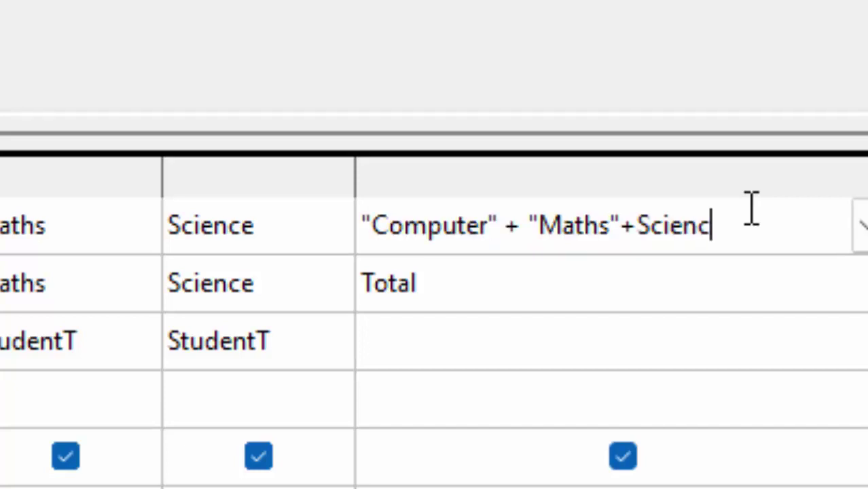
type("e")
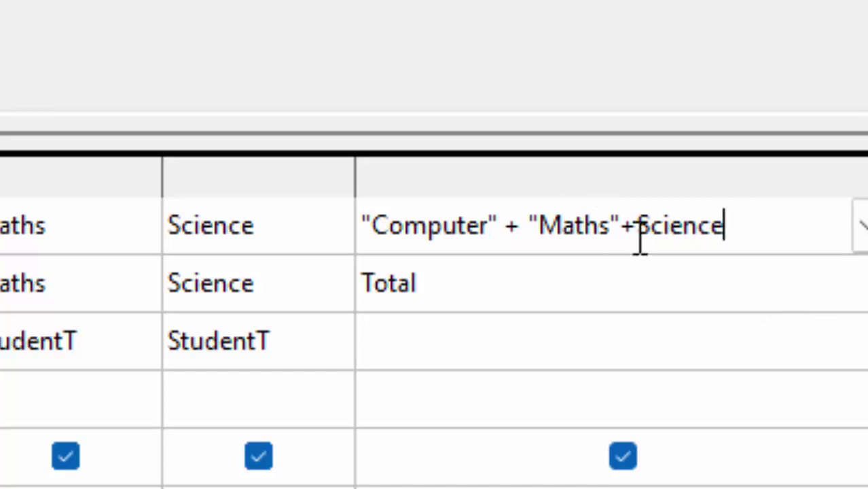
type("\"")
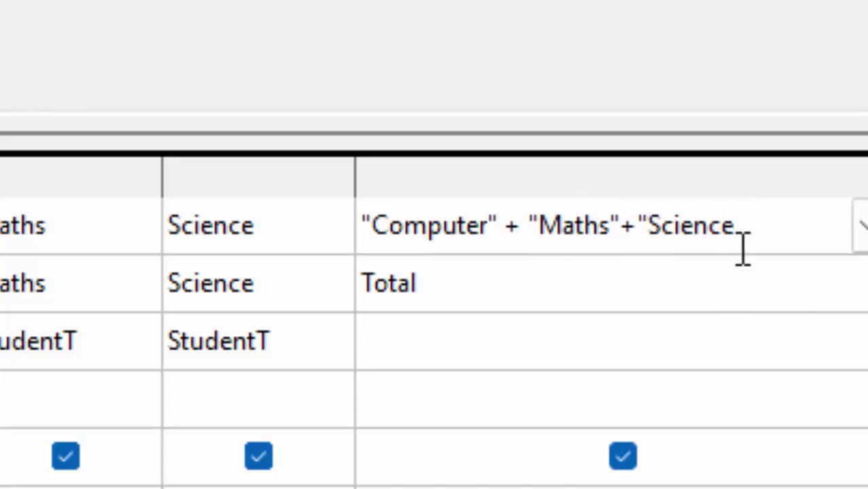
type("\"")
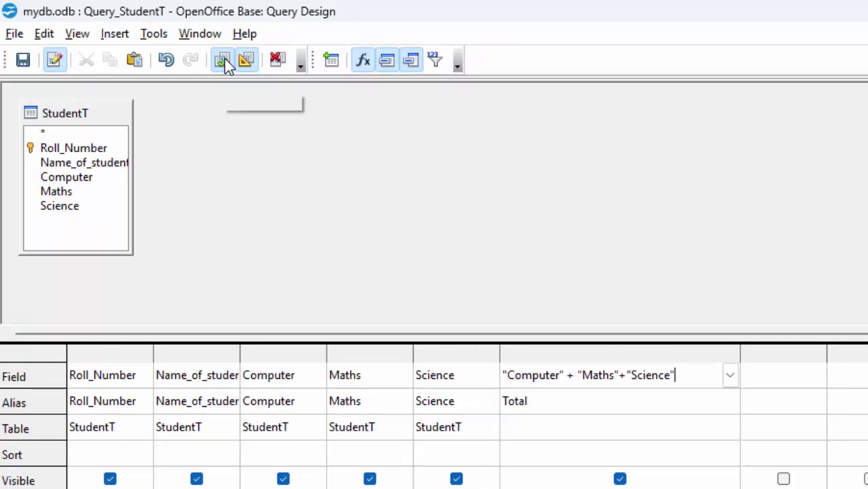
Set the Total column's table to StudentT and run the query to show totals 189, 145, 212.
left_click(648, 426)
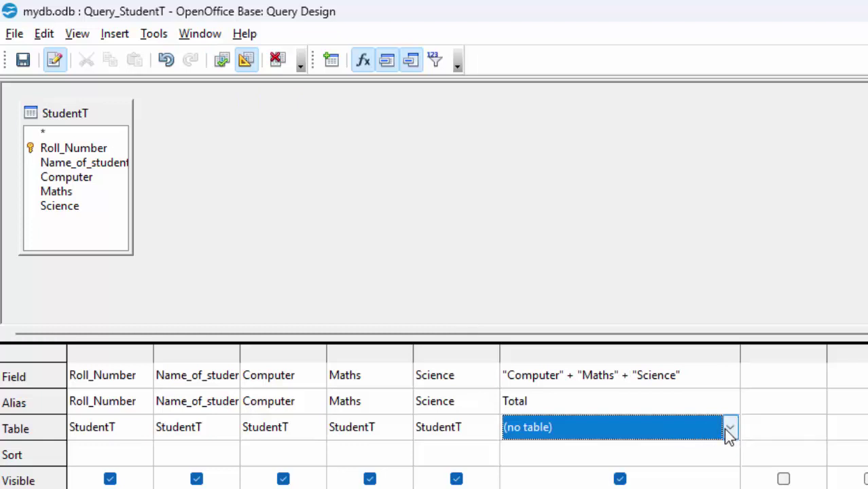
left_click(727, 428)
left_click(670, 461)
left_click(222, 59)
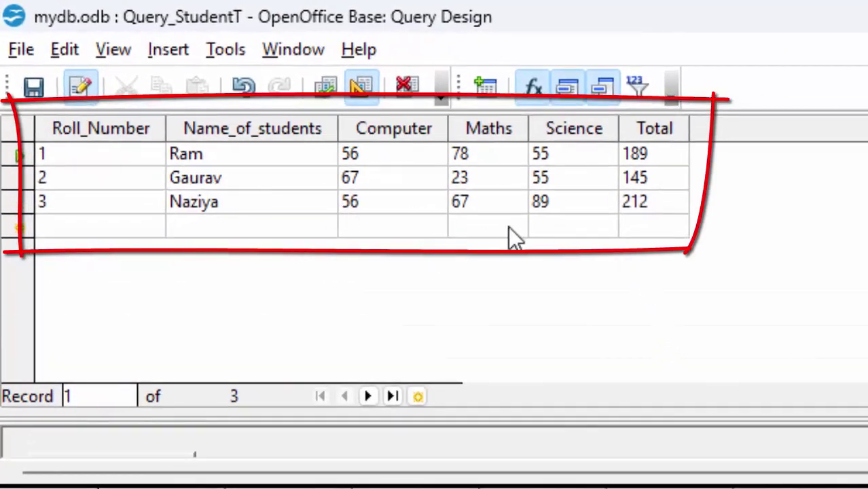
Add a record with Roll_Number 4, the student's name, and marks 67, 78, 99.
left_click(69, 226)
type("4")
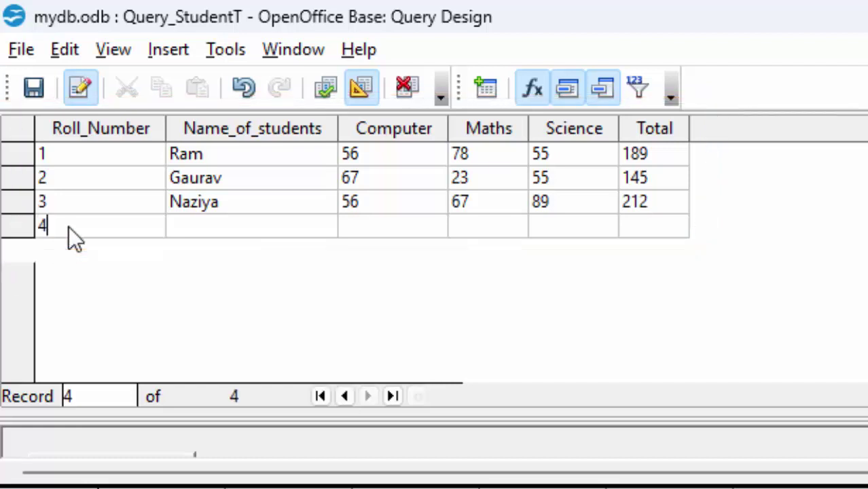
key("Tab")
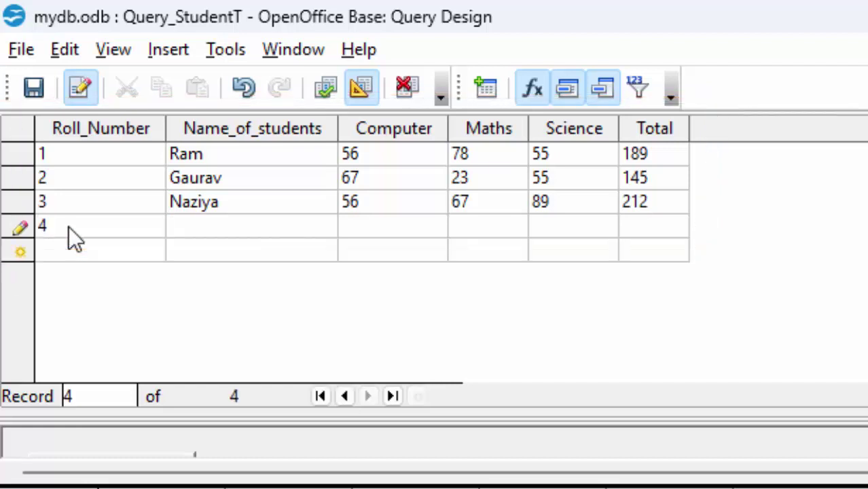
type("Heen")
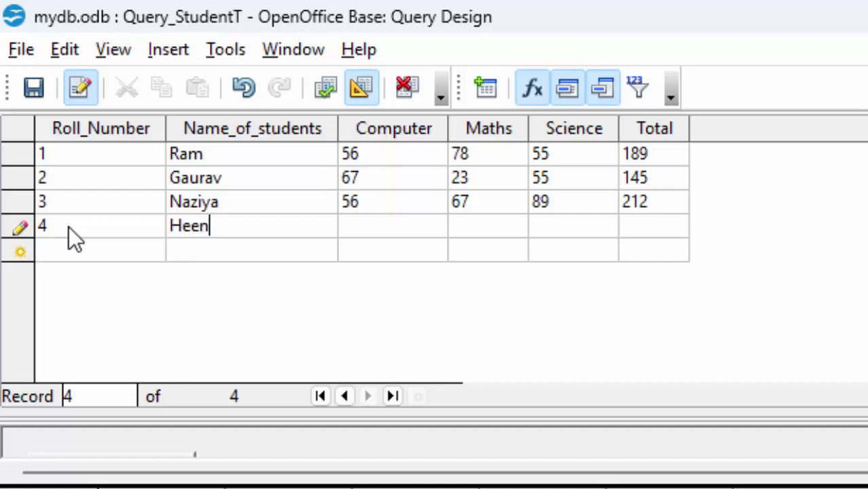
type("a")
key("Tab")
type("67 ")
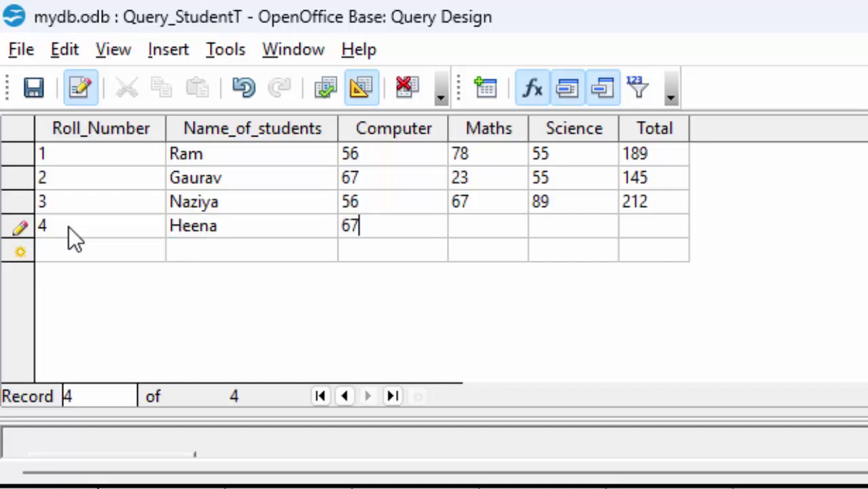
type("78 ")
type("99")
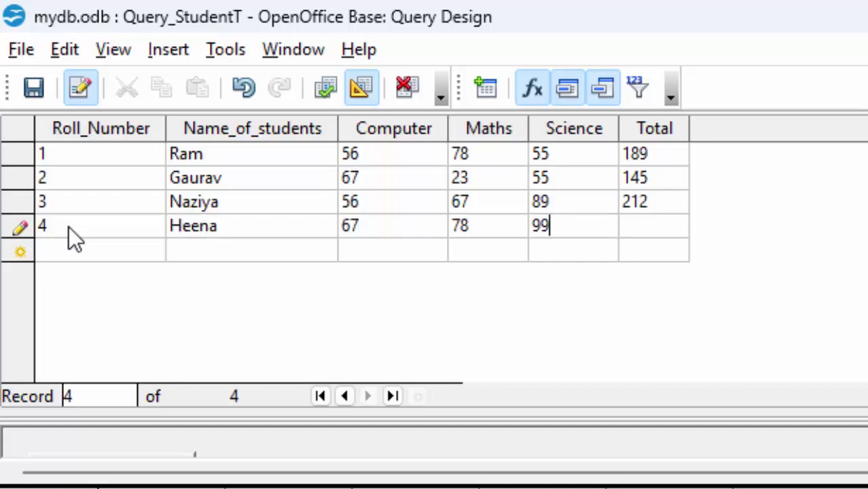
key("Tab")
key("Tab")
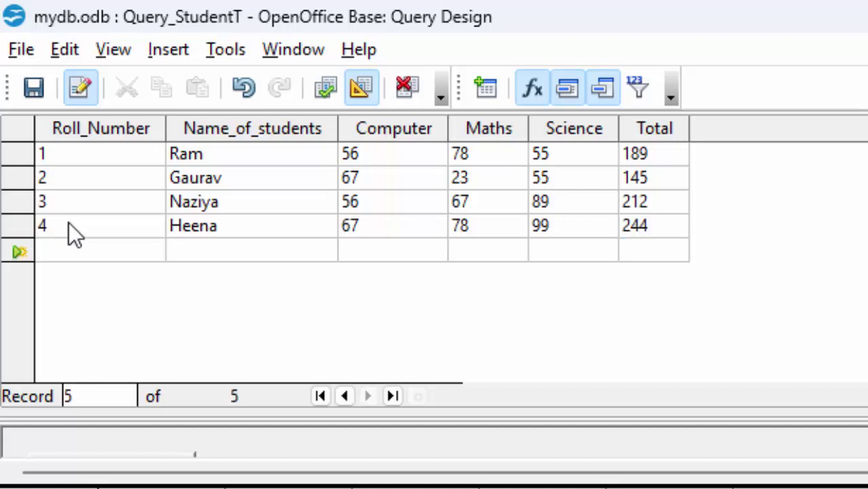